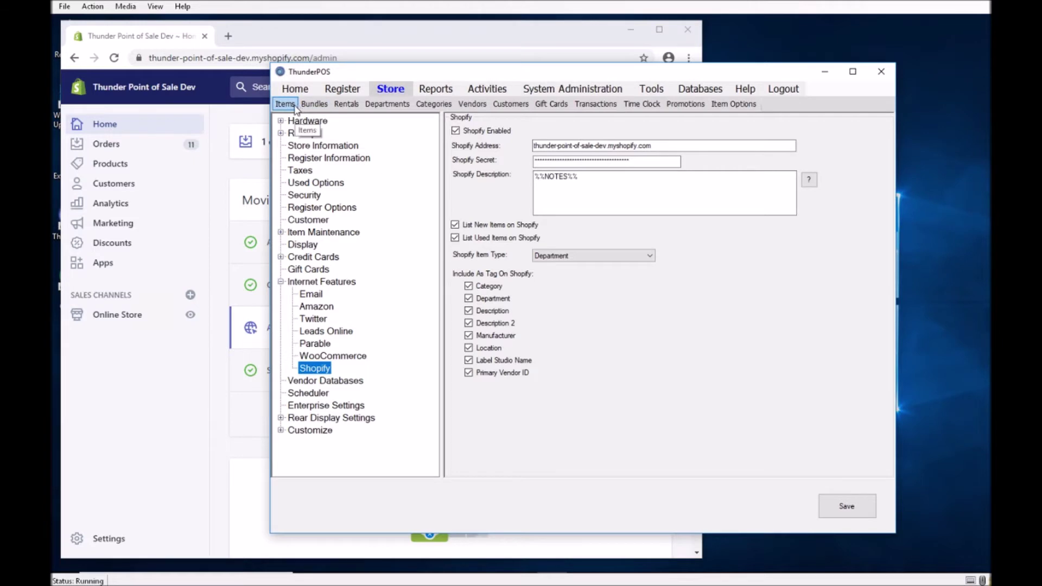
Discard the unsaved Shopify settings changes so the Items list can load.
left_click(521, 338)
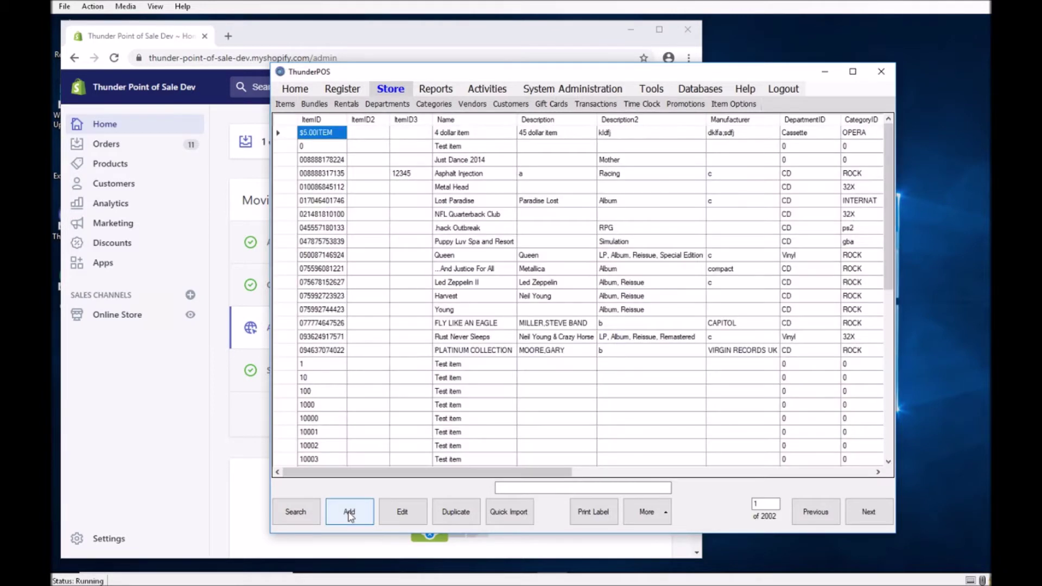
Add item SAMPLEITEM3 named 'Sample Item' with descriptions 'Des', 'Description2' and manufacturer 'Manufa'.
left_click(349, 513)
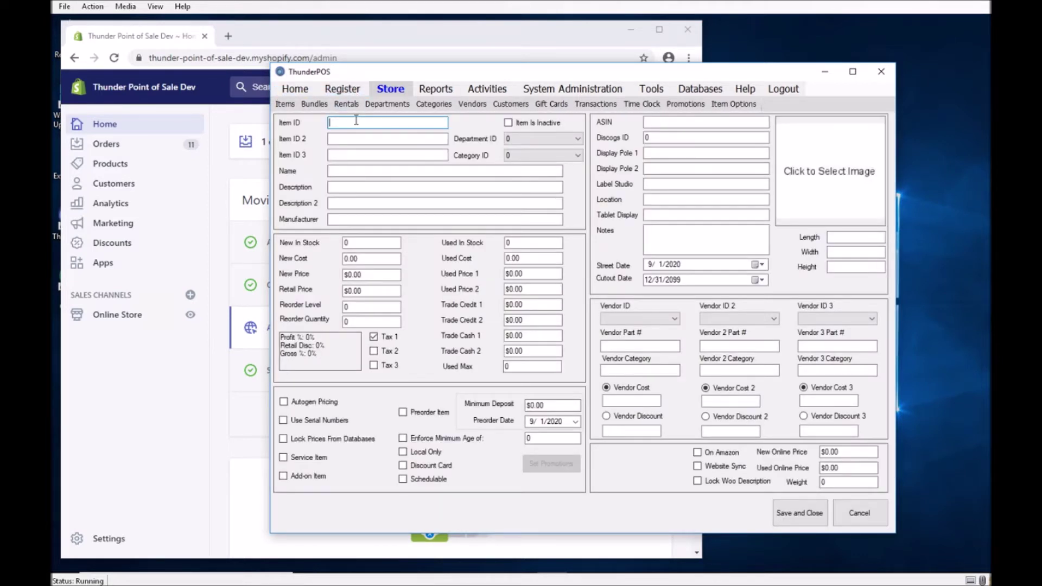
type("SAMPLEITEM3")
key("Tab")
key("Tab")
key("Tab")
type("Sample Item")
key("Tab")
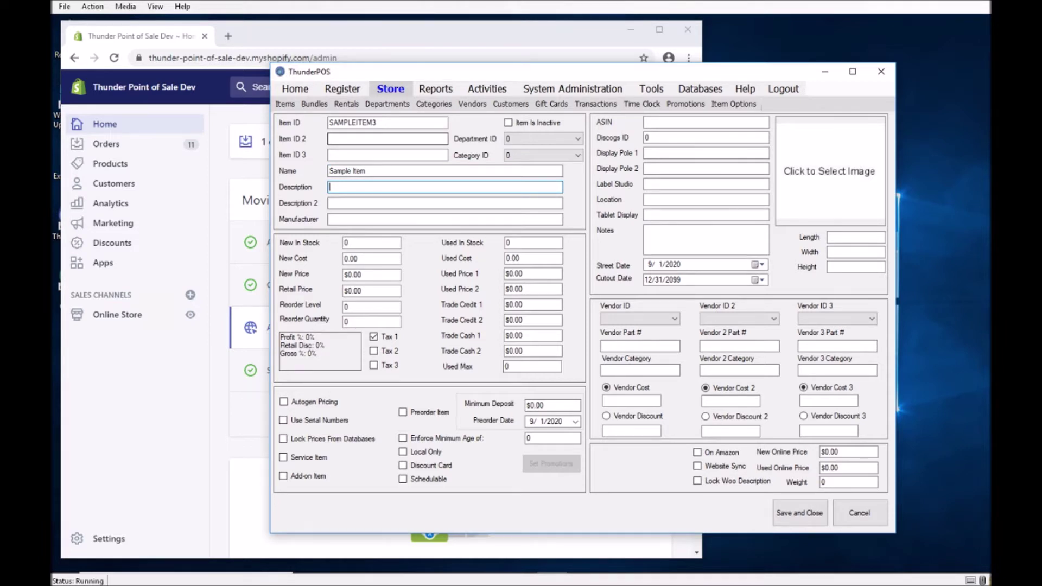
type("Description")
key("Tab")
type("Desc")
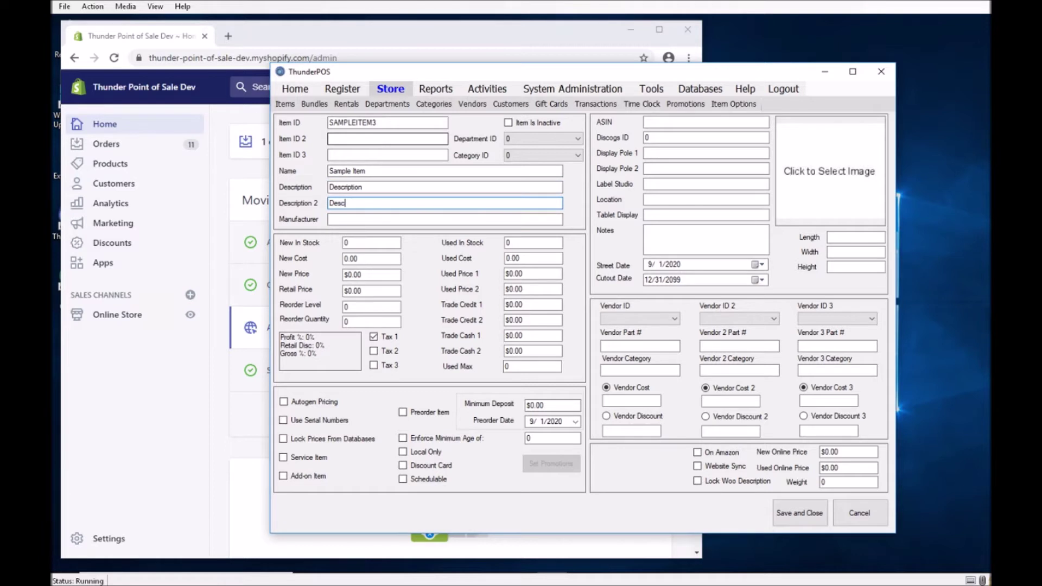
type("ription2")
key("Tab")
type("Manufacter")
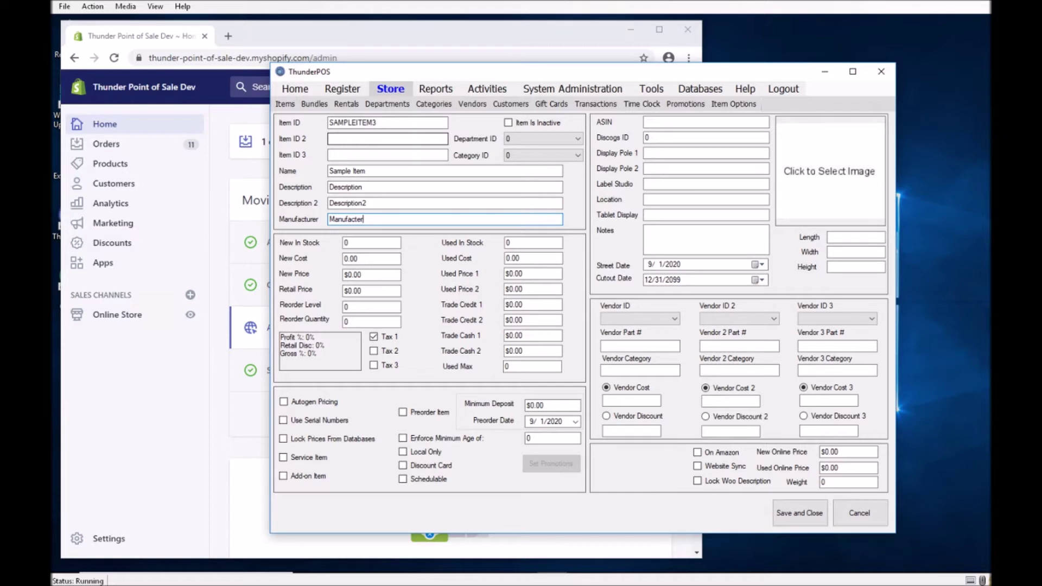
key("Tab")
Enter 3 new and 2 used units in stock.
left_click(359, 242)
type("3")
left_click(530, 243)
type("2")
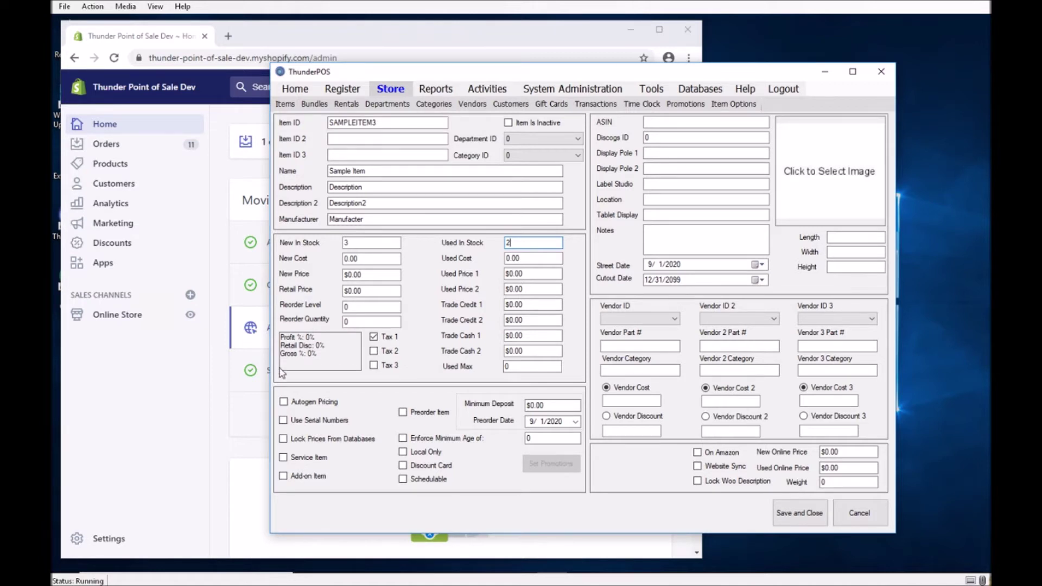
Set new price 3, used price 2, location 'Location' and vendor ID 2.
left_click(364, 274)
type("3")
left_click(523, 275)
type("2")
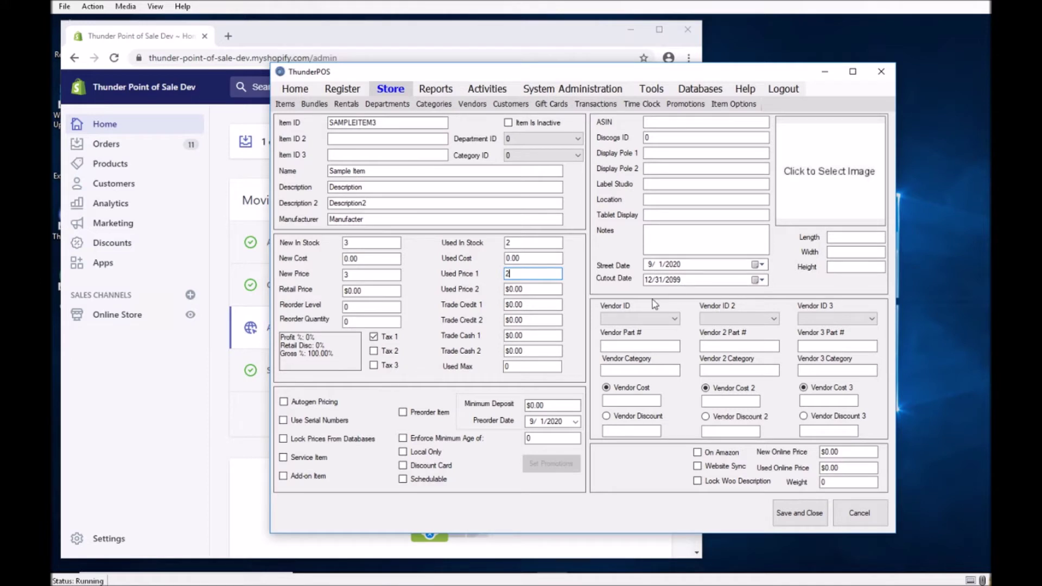
left_click(697, 201)
type("Location")
left_click(648, 318)
left_click(636, 342)
Enable website sync, set weight 5, add 'Notes', and save and close the item.
left_click(724, 468)
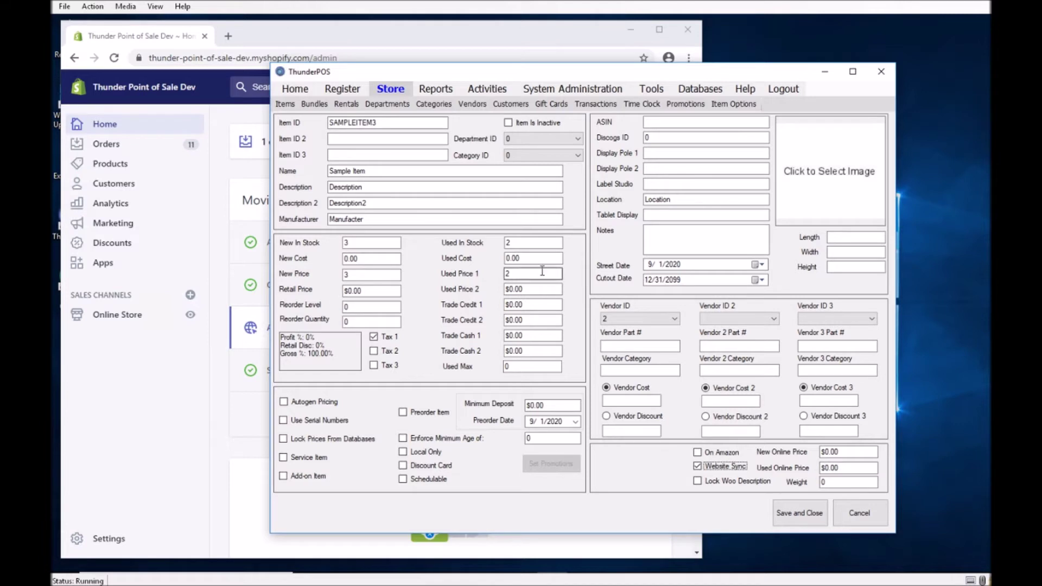
left_click(854, 482)
type("5")
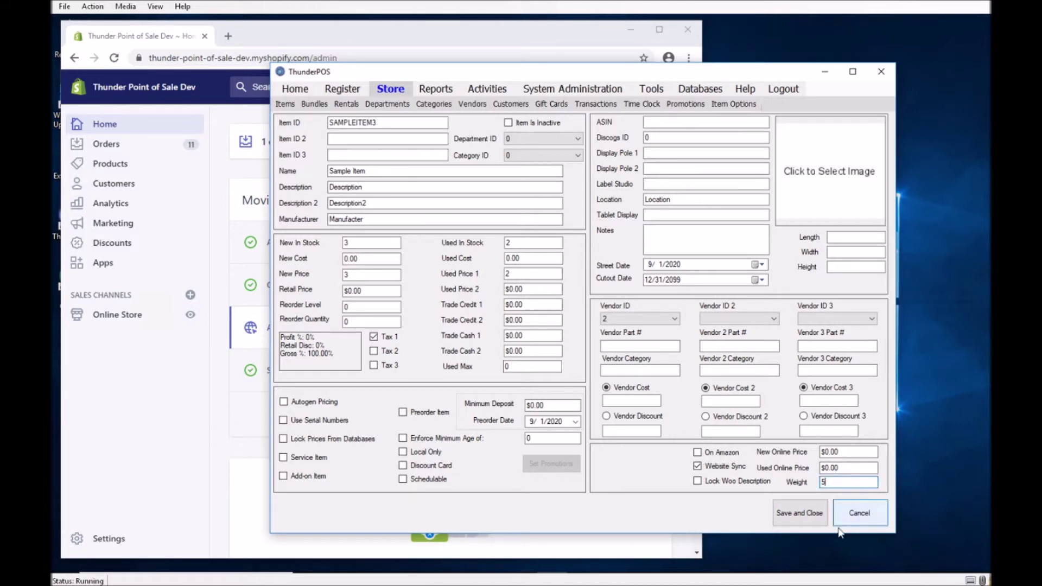
left_click(694, 241)
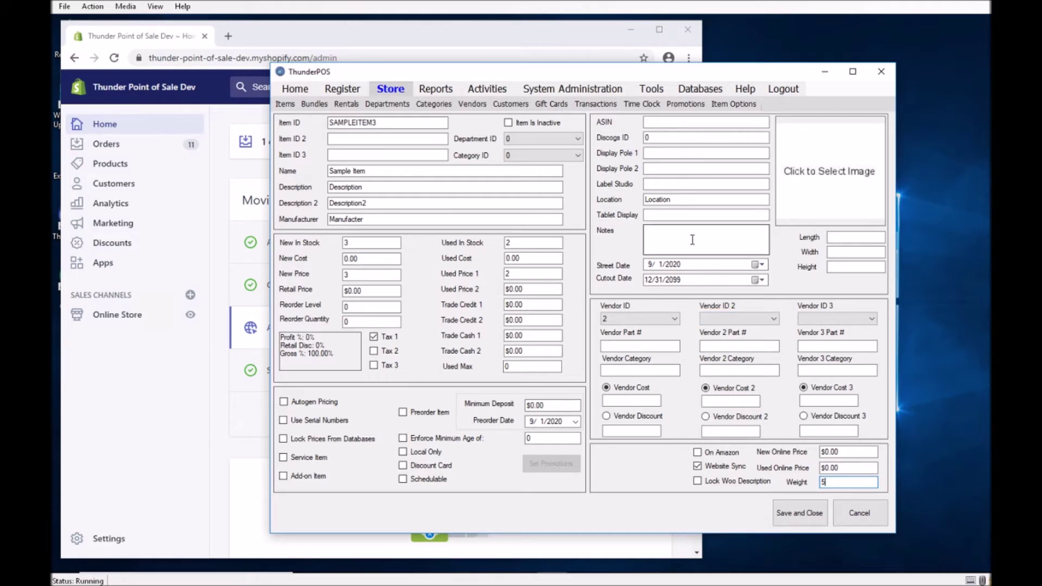
type("Notes")
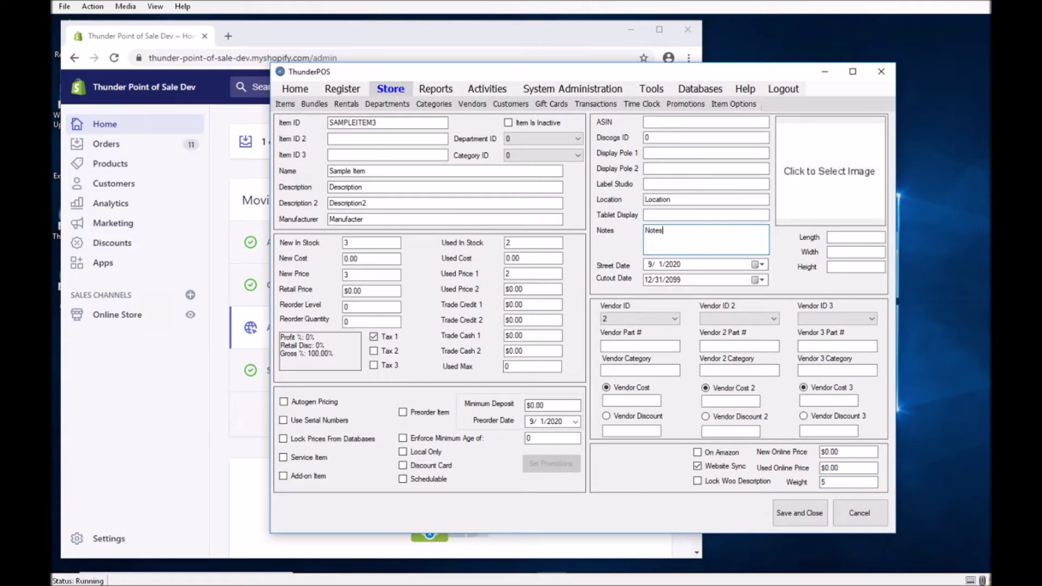
left_click(795, 517)
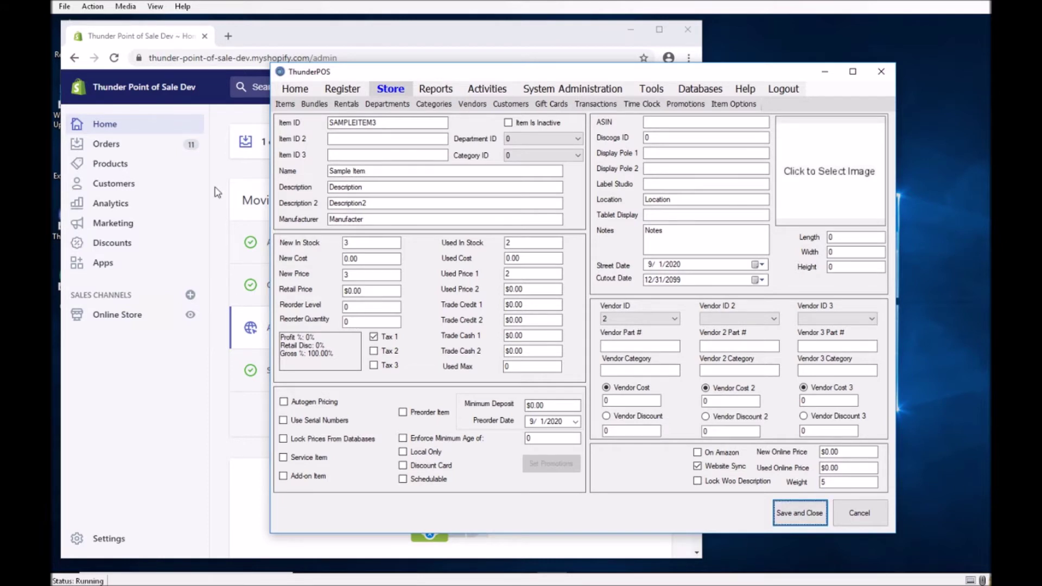
Sort Shopify products newest-created first and open Sample Item.
left_click(127, 167)
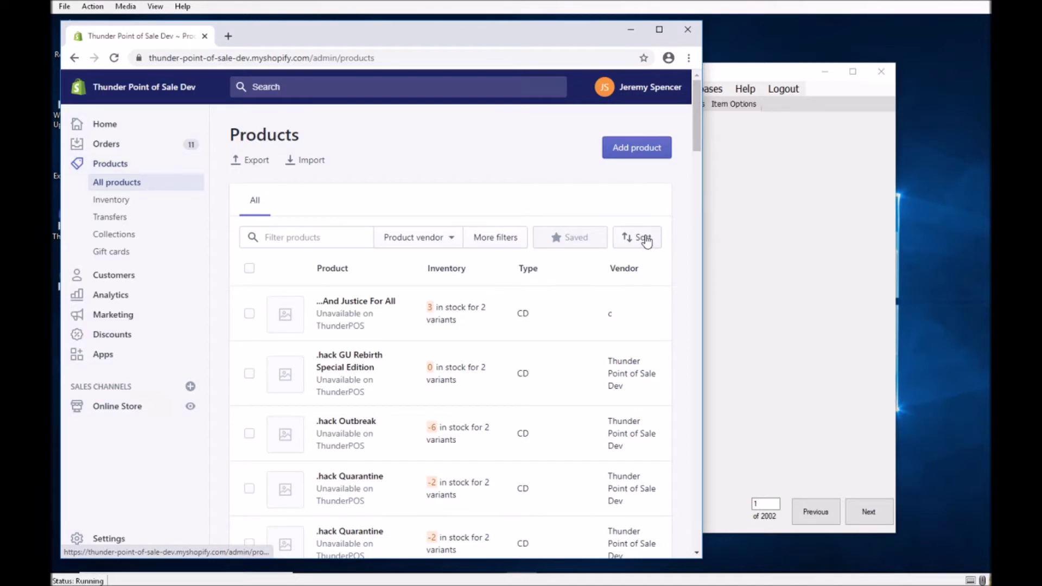
left_click(644, 238)
left_click(600, 345)
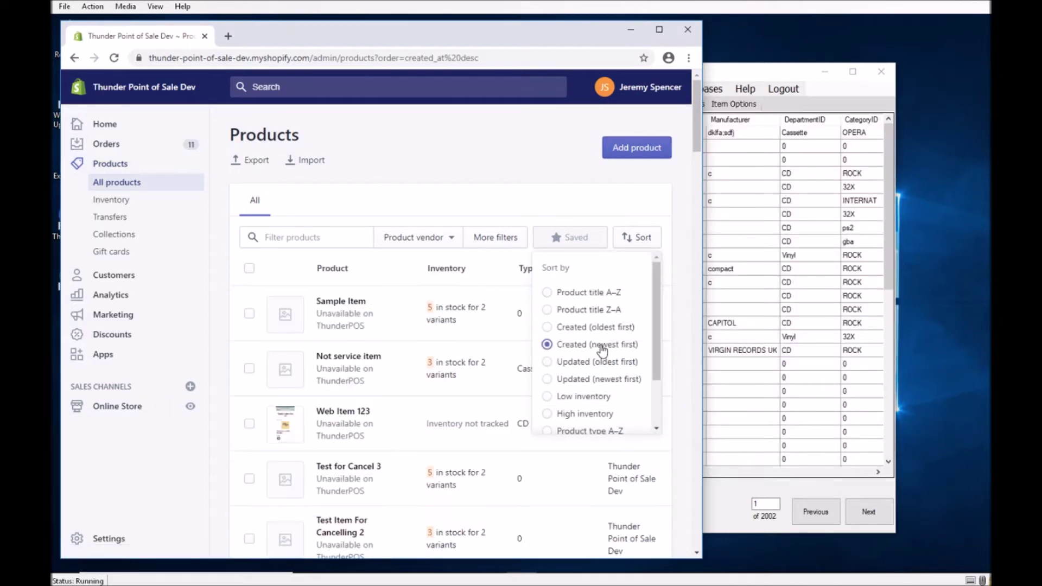
left_click(328, 303)
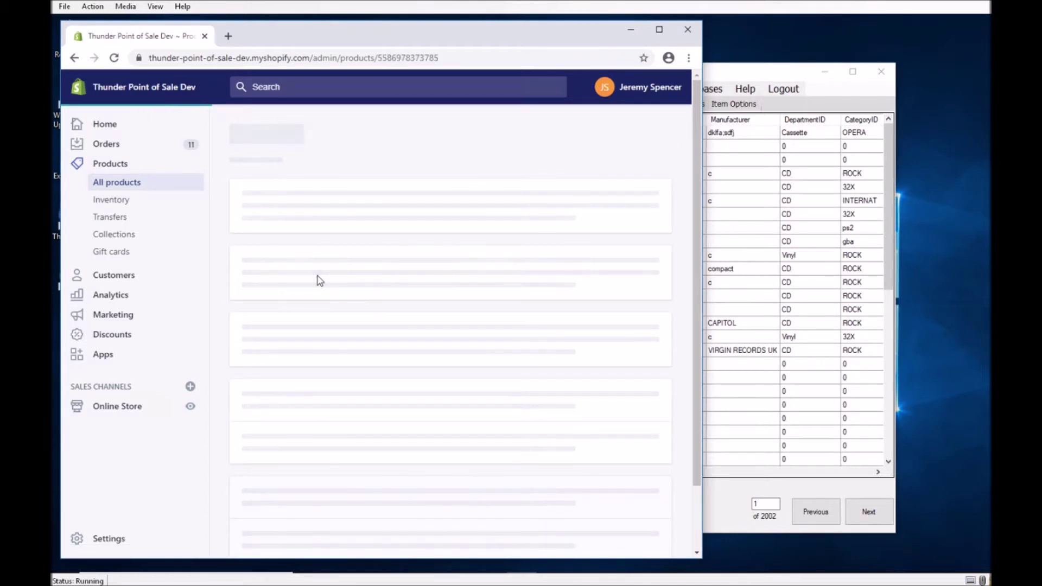
Review Sample Item's New and Used variants, stock, organization and tags.
scroll(499, 232, "down", 1)
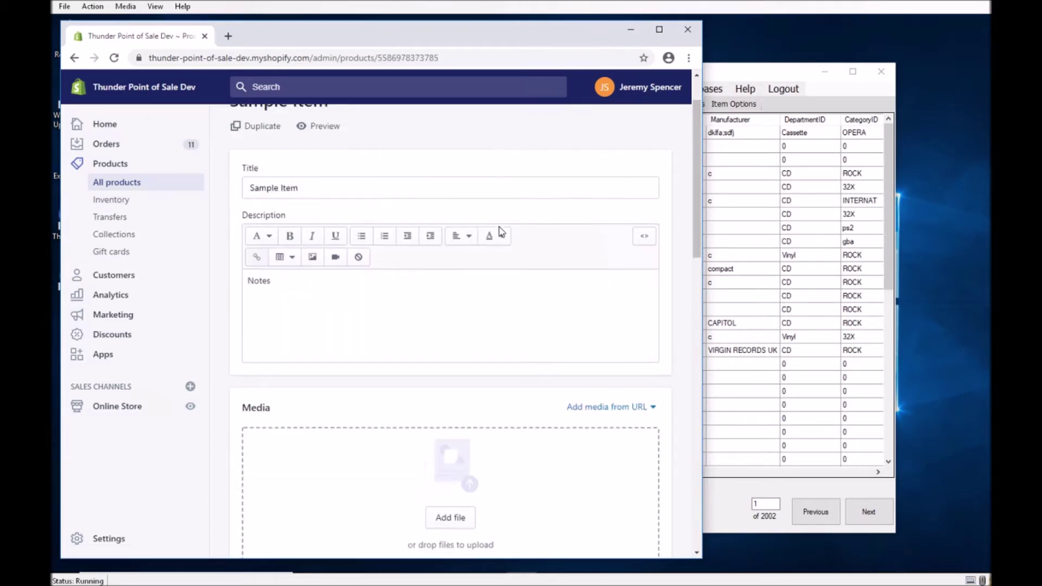
scroll(500, 232, "down", 6)
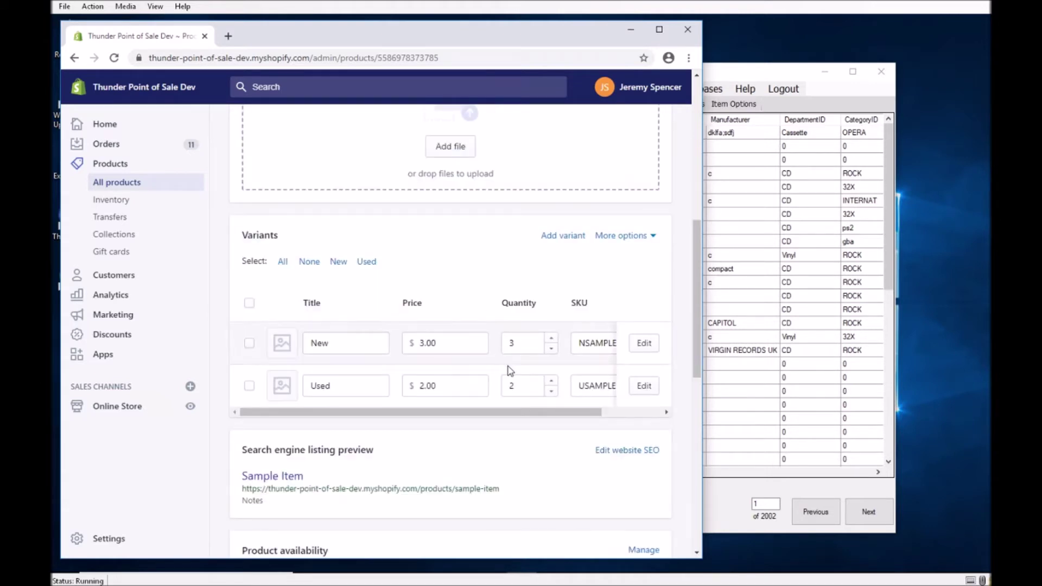
scroll(510, 371, "down", 1)
left_click_drag(448, 353, 560, 366)
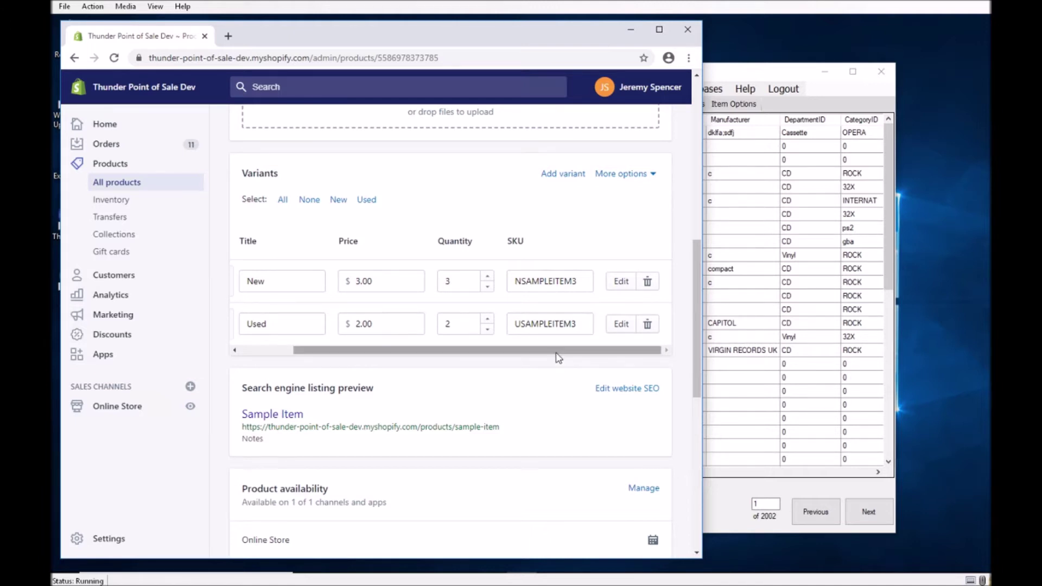
scroll(486, 417, "down", 3)
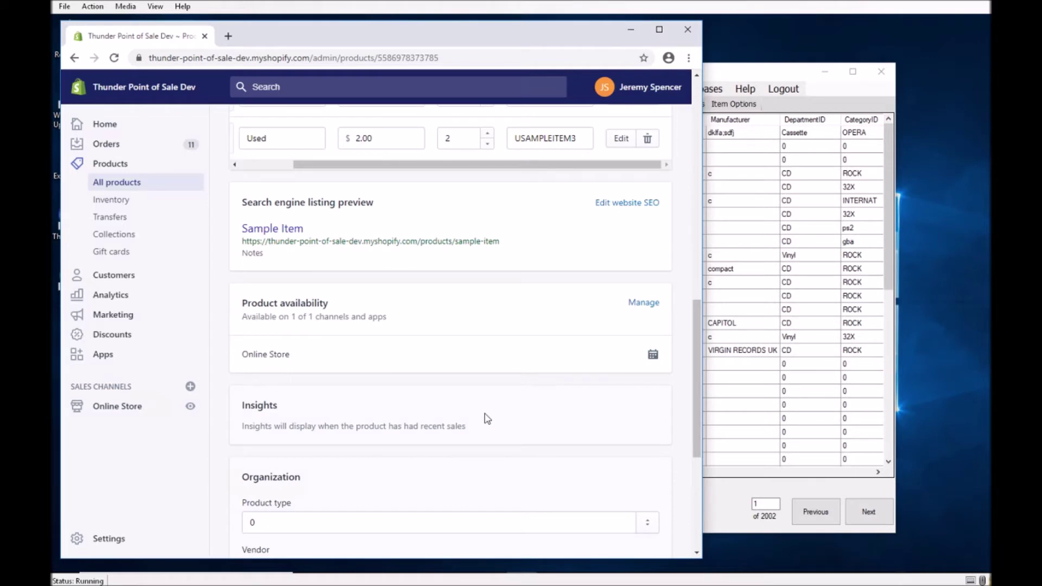
scroll(487, 417, "down", 3)
scroll(486, 418, "down", 2)
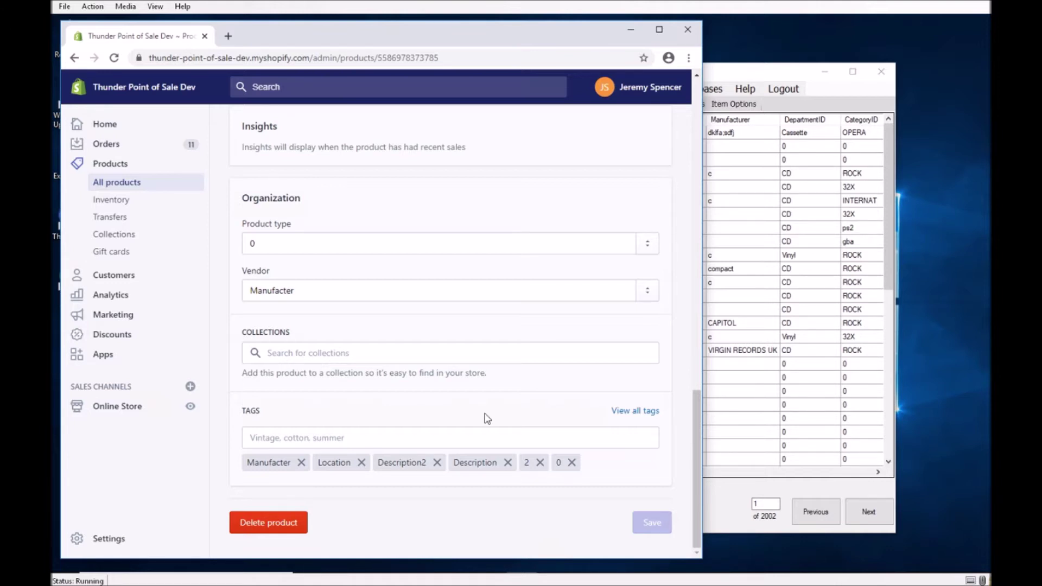
scroll(487, 418, "up", 15)
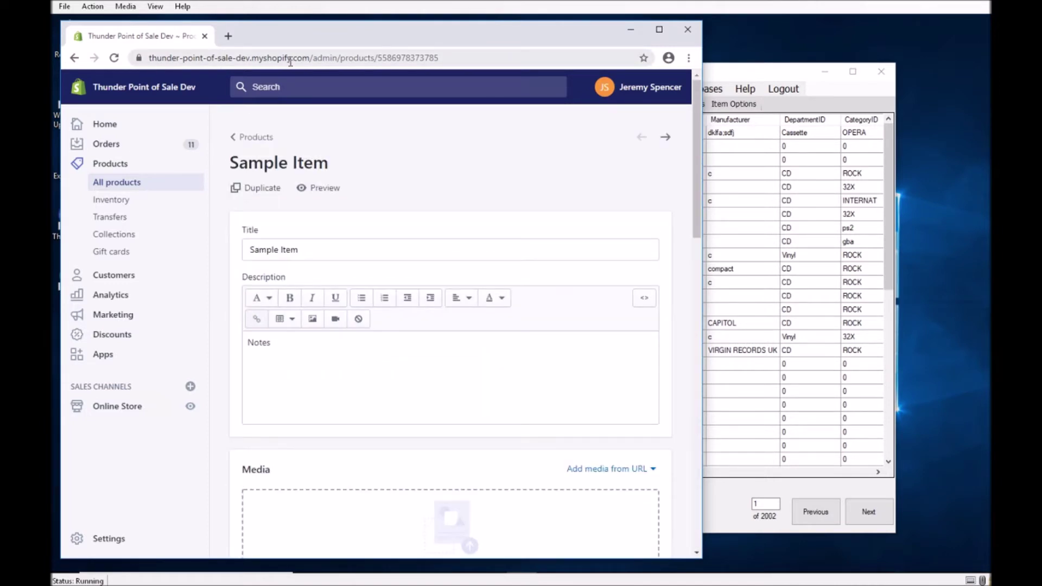
Trim the address to the store root and load the storefront home page.
left_click(320, 57)
left_click(342, 58)
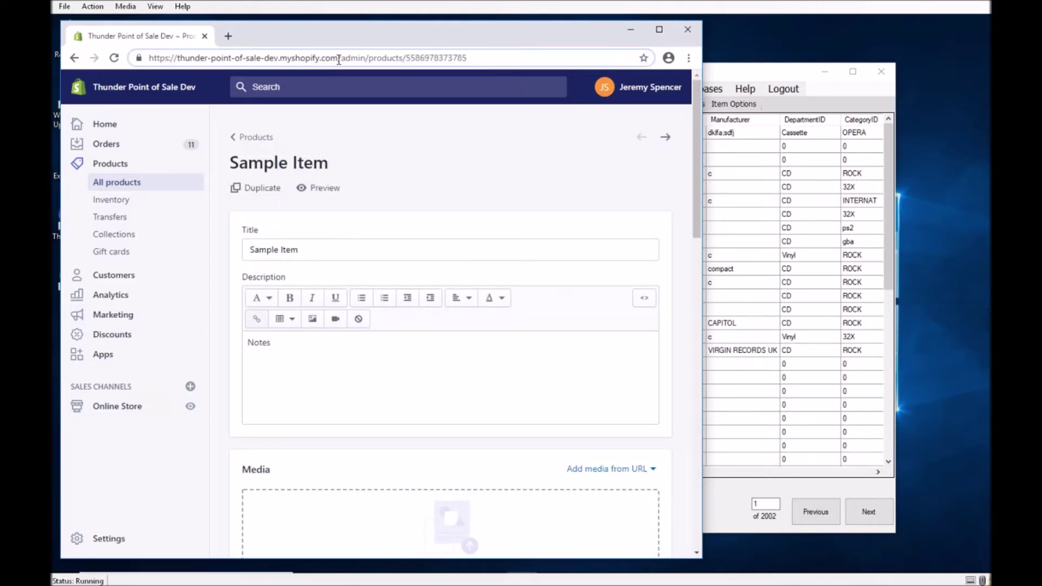
left_click_drag(340, 58, 593, 56)
key("BackSpace")
key("Return")
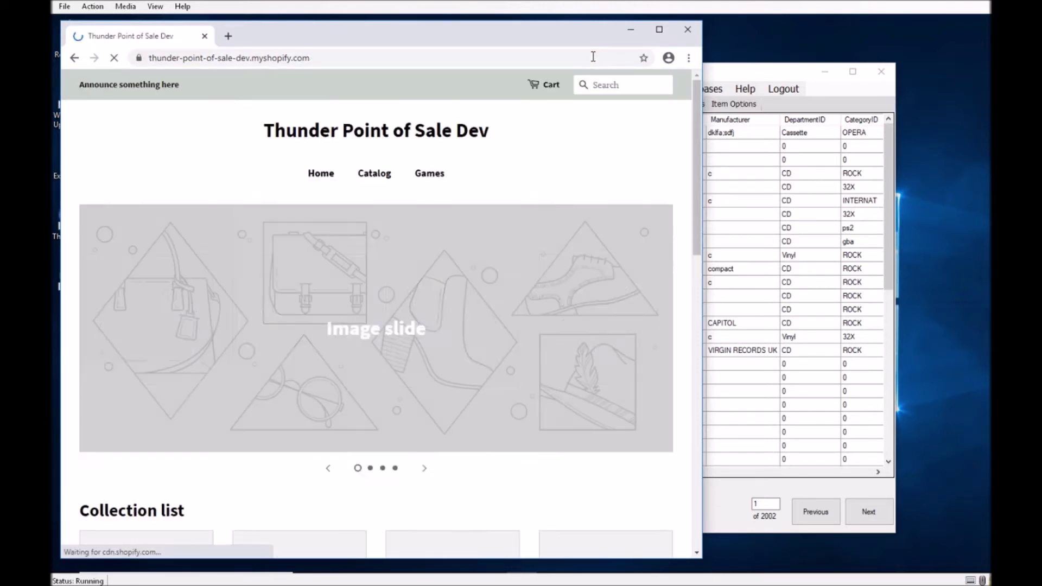
Search the storefront for 'sample' and open the Sample Item product page.
left_click(647, 82)
type("sample")
key("Return")
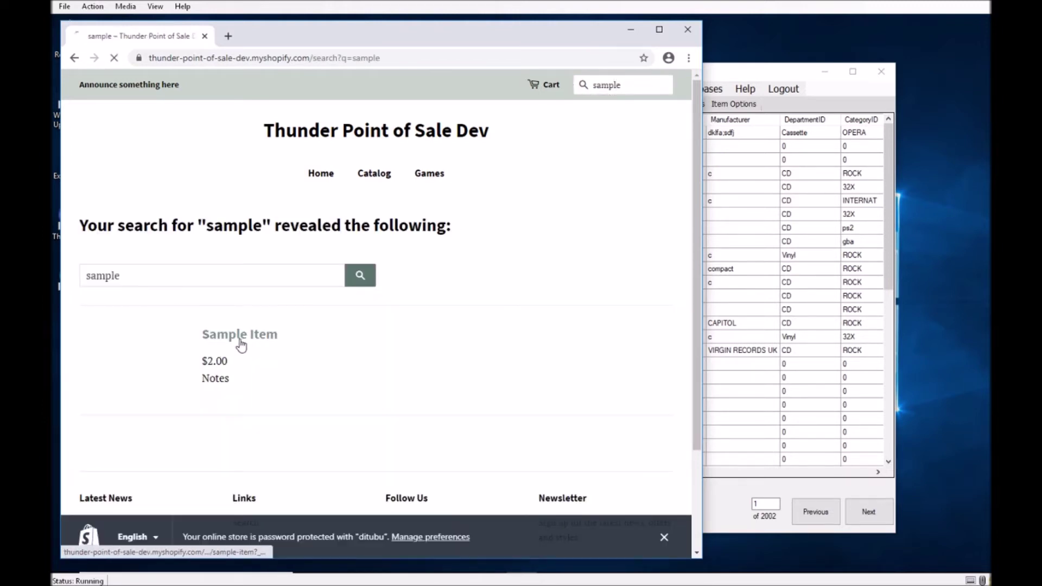
left_click(241, 344)
Add Sample Item to the cart and proceed to checkout.
scroll(212, 272, "down", 2)
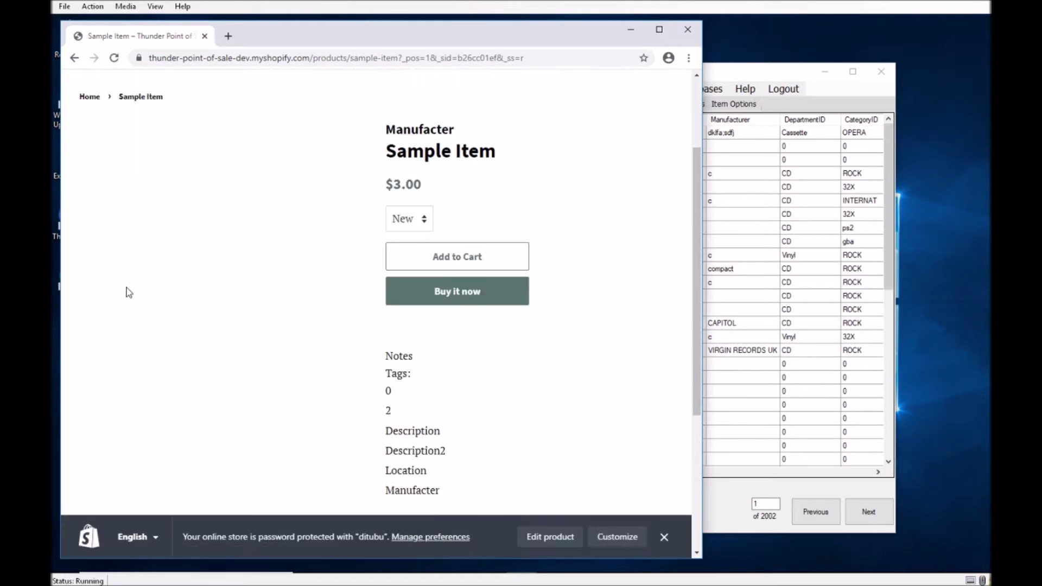
left_click(427, 262)
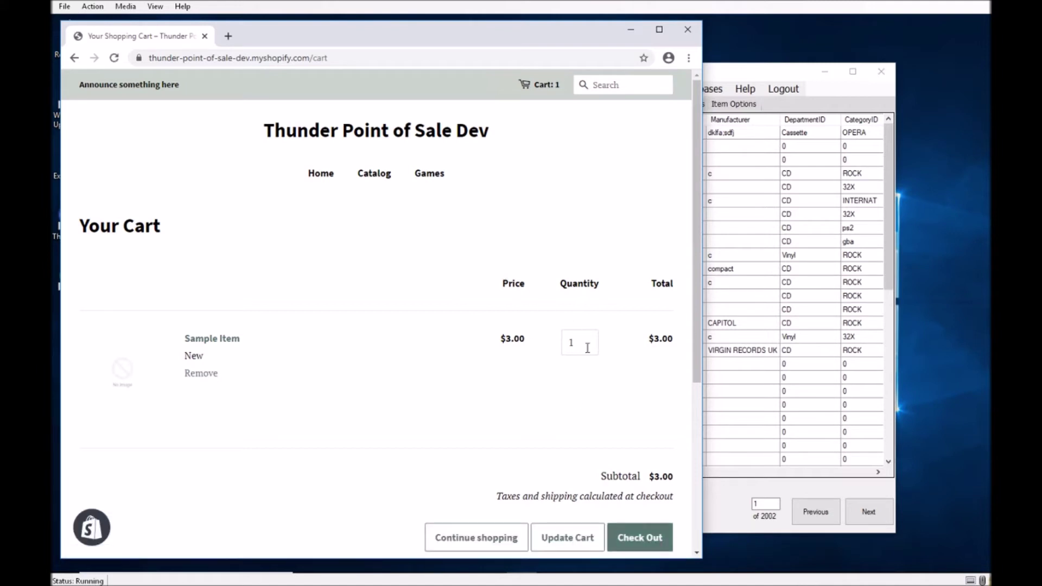
left_click(642, 539)
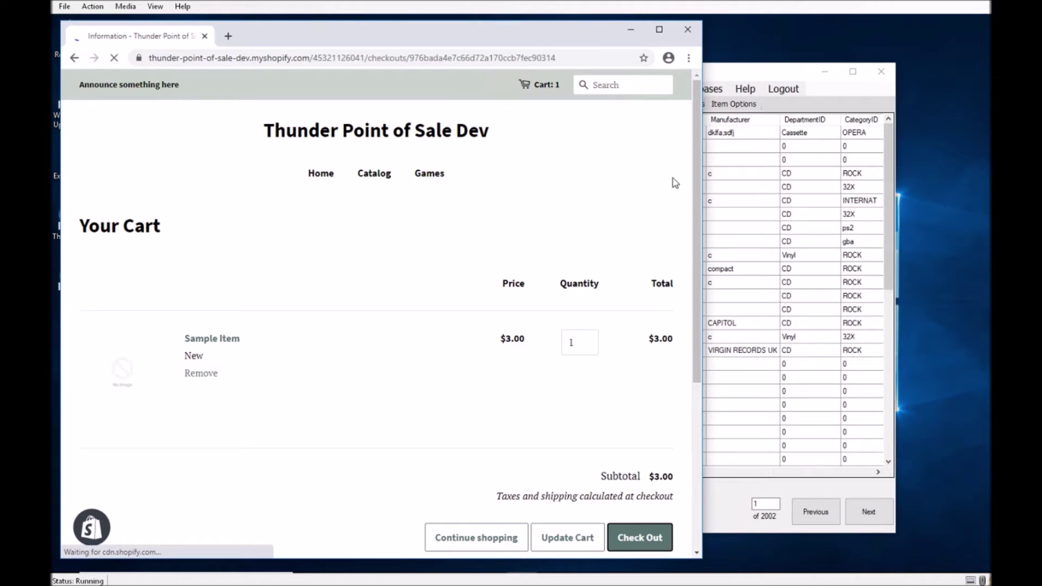
left_click(754, 69)
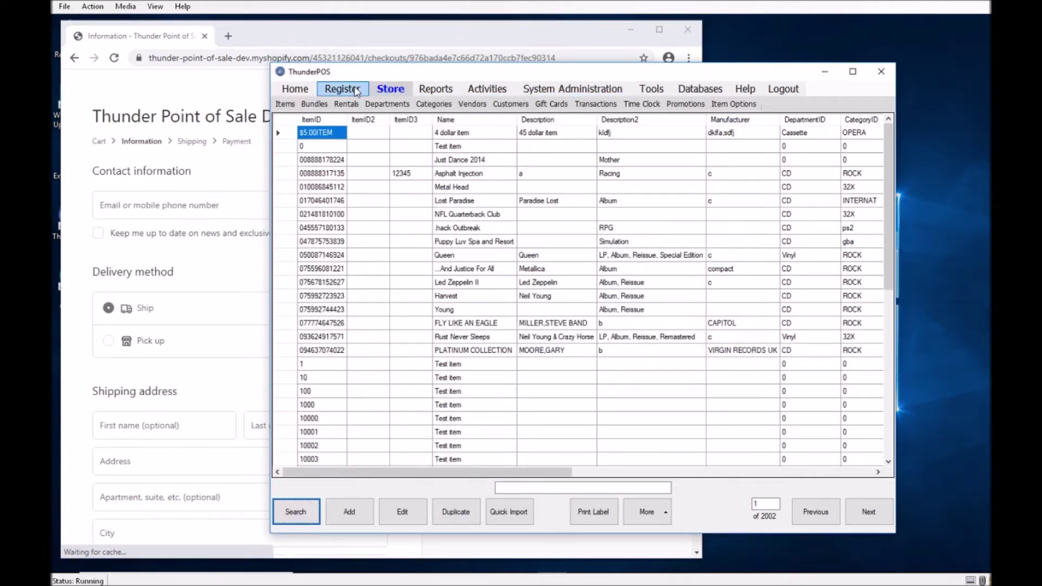
Open the ThunderPOS Register, then choose in-store Pick up as the checkout delivery method.
left_click(356, 90)
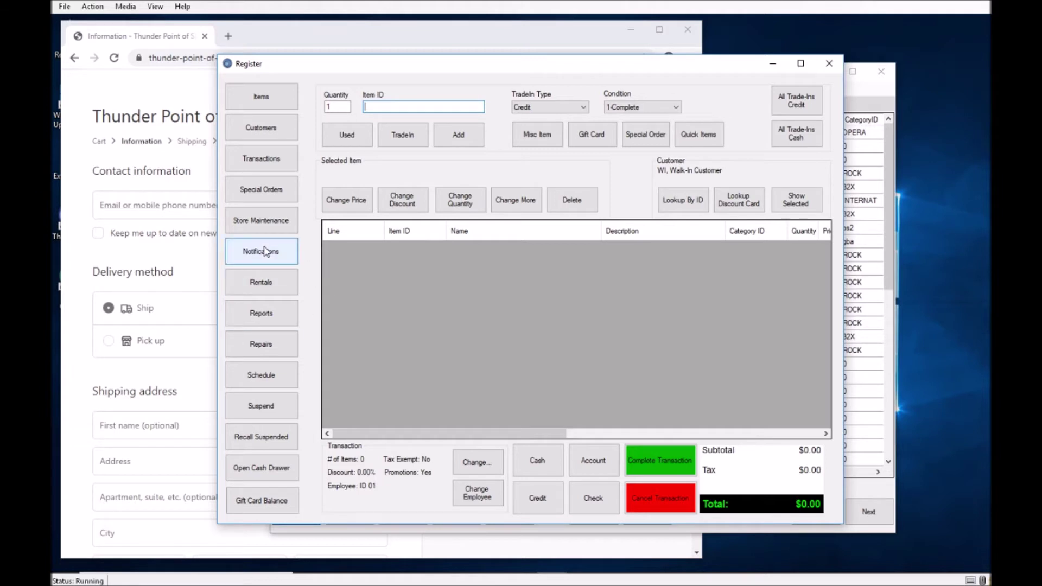
left_click(117, 344)
left_click(113, 344)
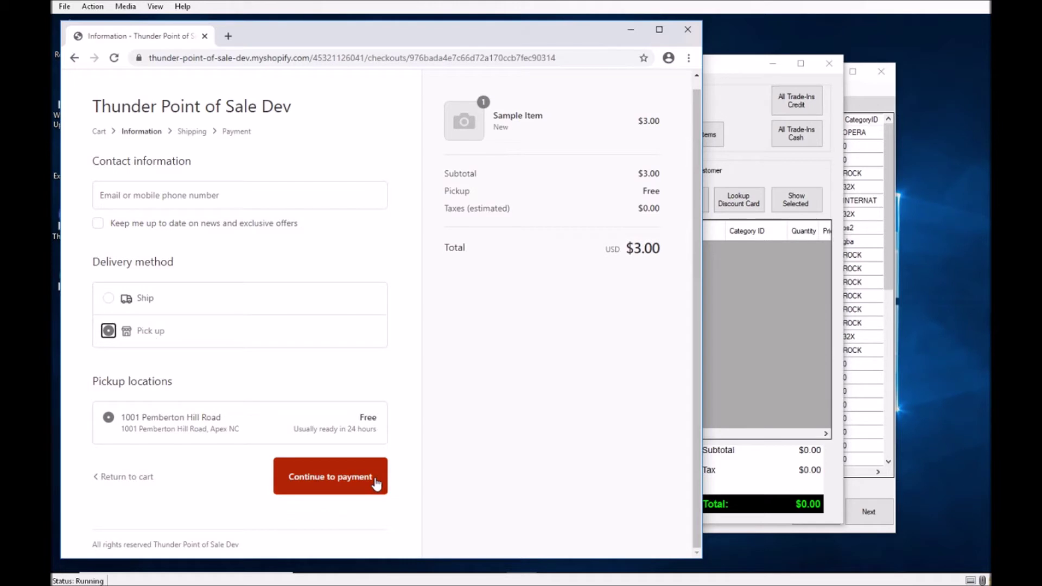
Enter the customer's contact e-mail and continue to the payment step.
left_click(374, 479)
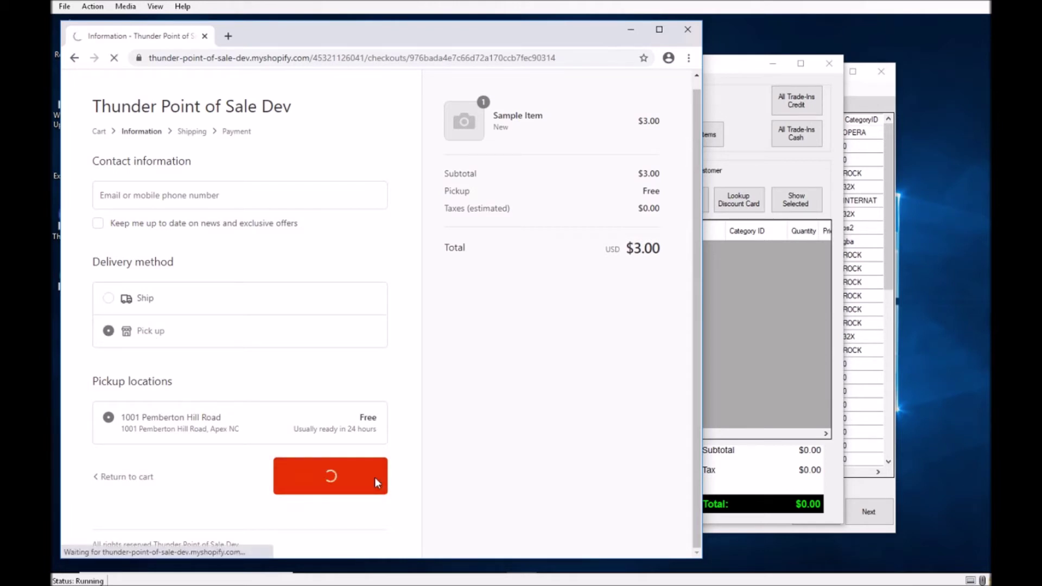
left_click(175, 211)
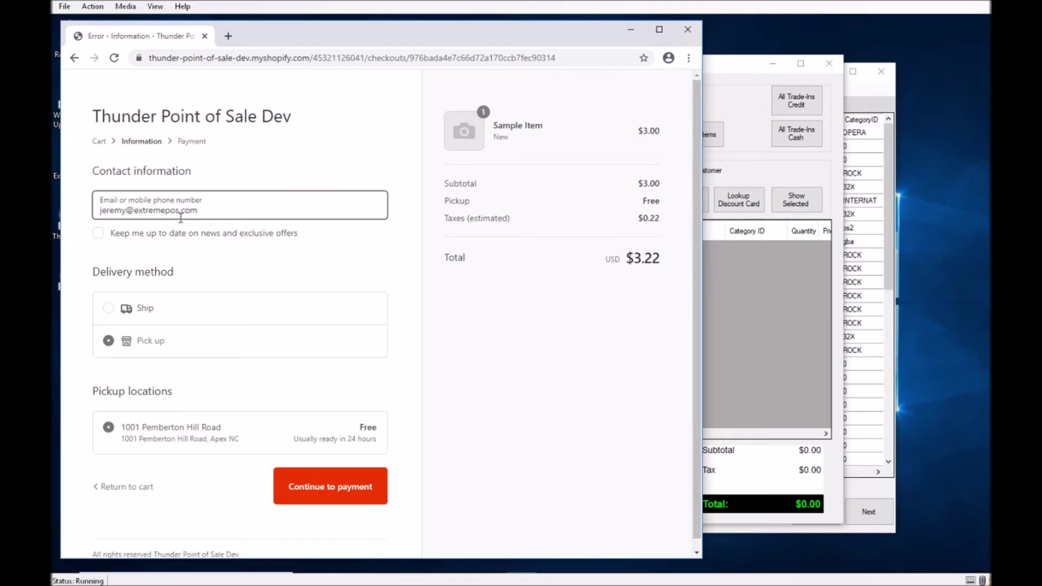
left_click(309, 486)
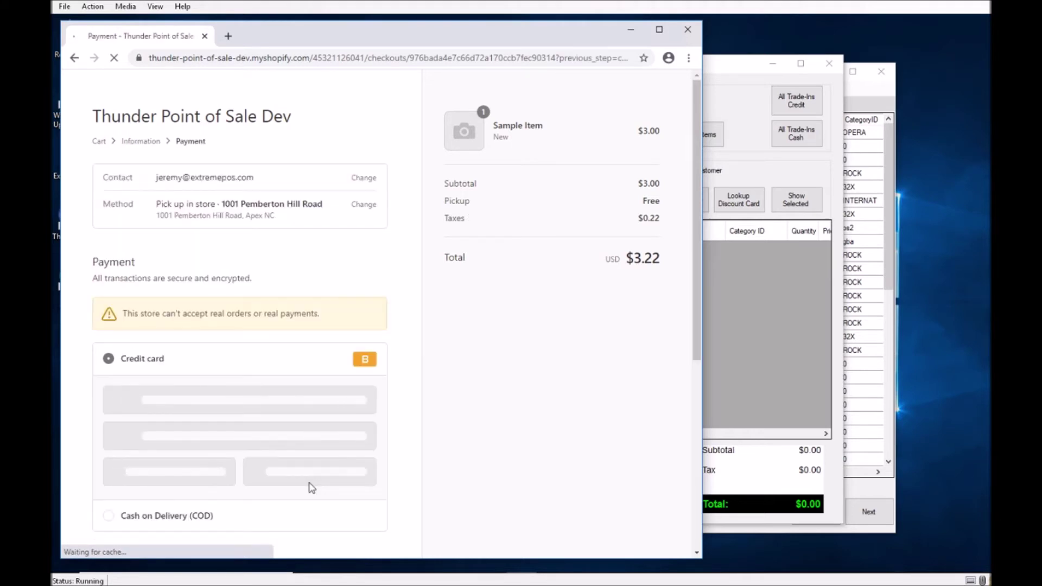
Enter the test credit card number, name on card, expiry date and security code.
left_click(139, 399)
type("1")
left_click(130, 437)
type("1")
left_click(147, 482)
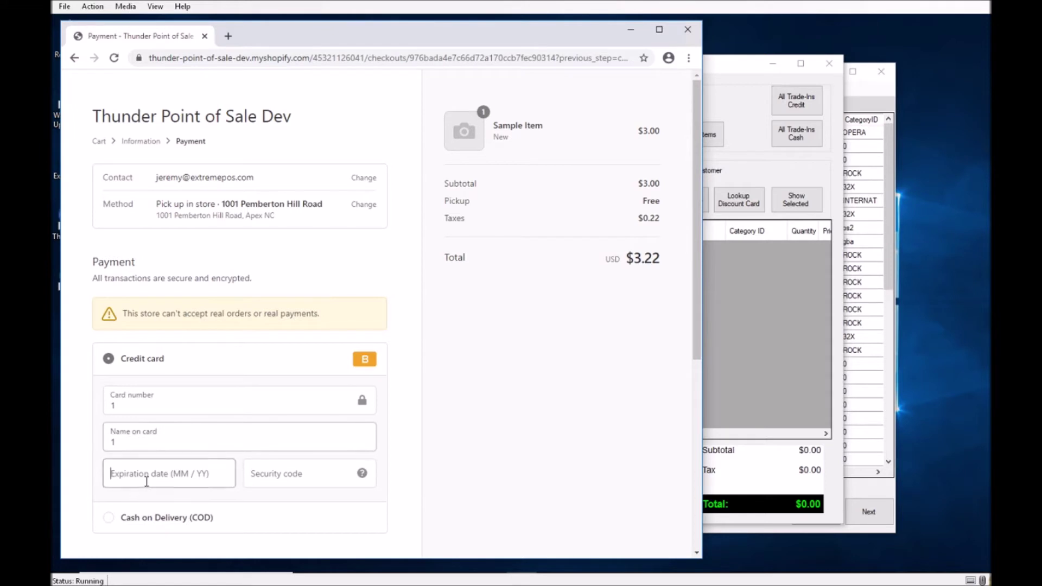
type("1122")
left_click(279, 478)
type("123")
scroll(331, 380, "down", 3)
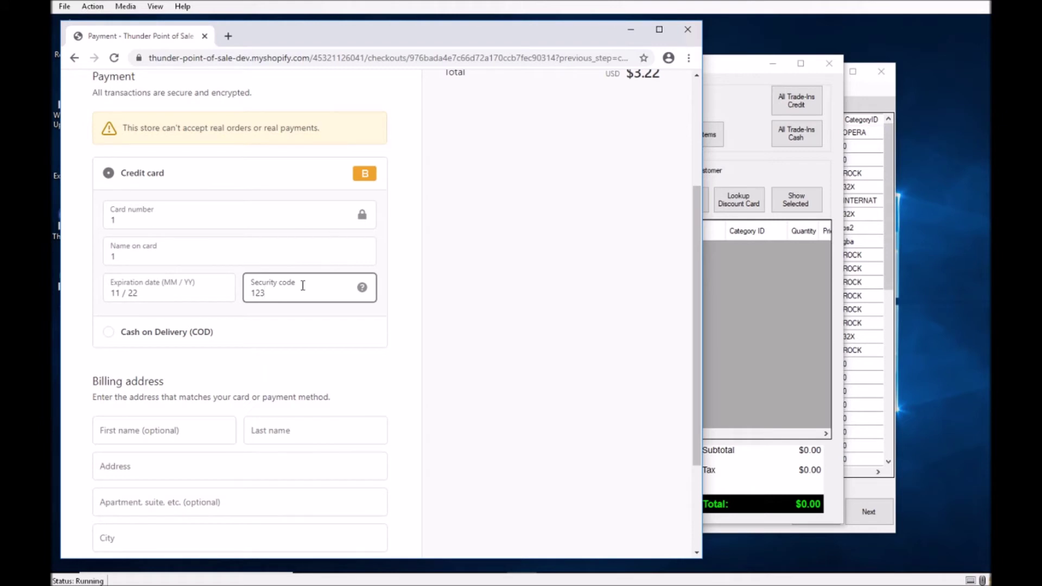
Fill in the billing first and last name, street address, city, state and ZIP code.
left_click(177, 428)
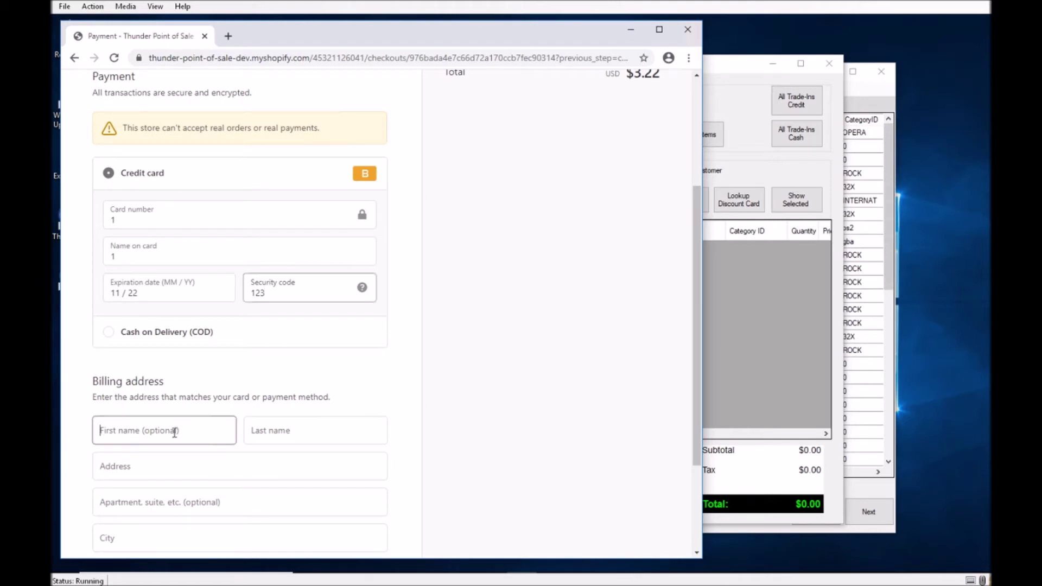
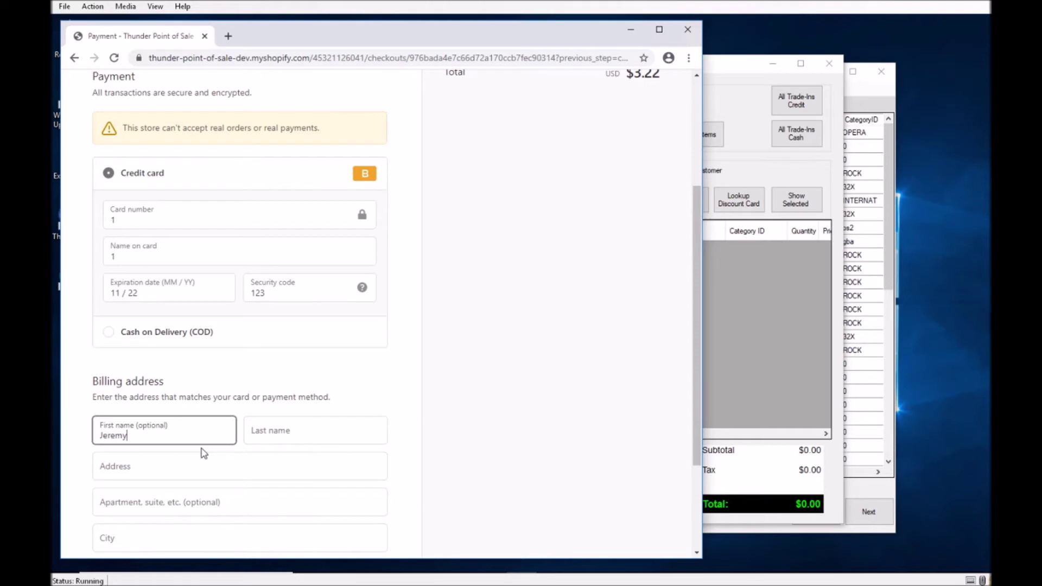
key("Tab")
key("Tab")
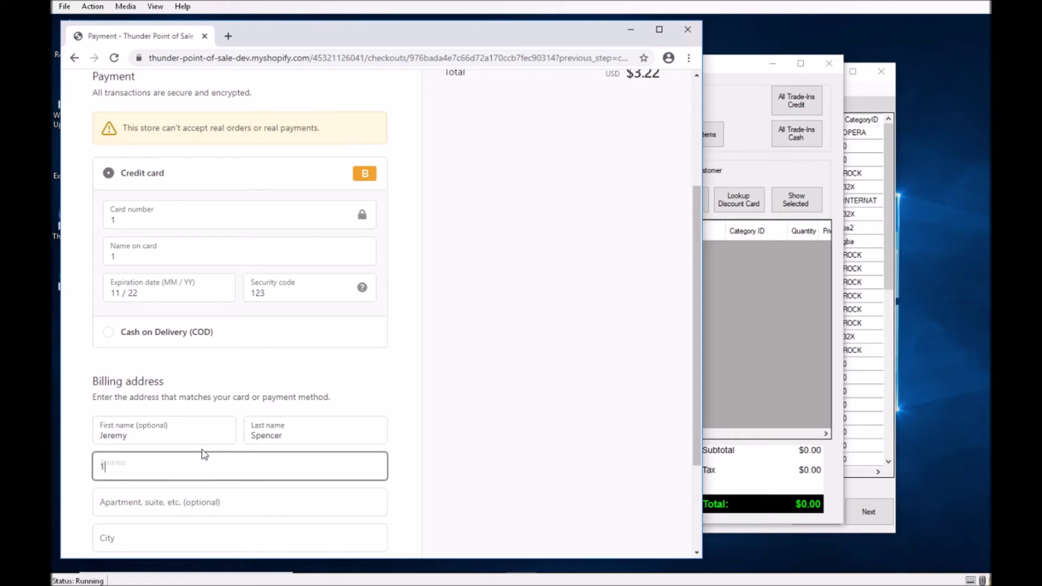
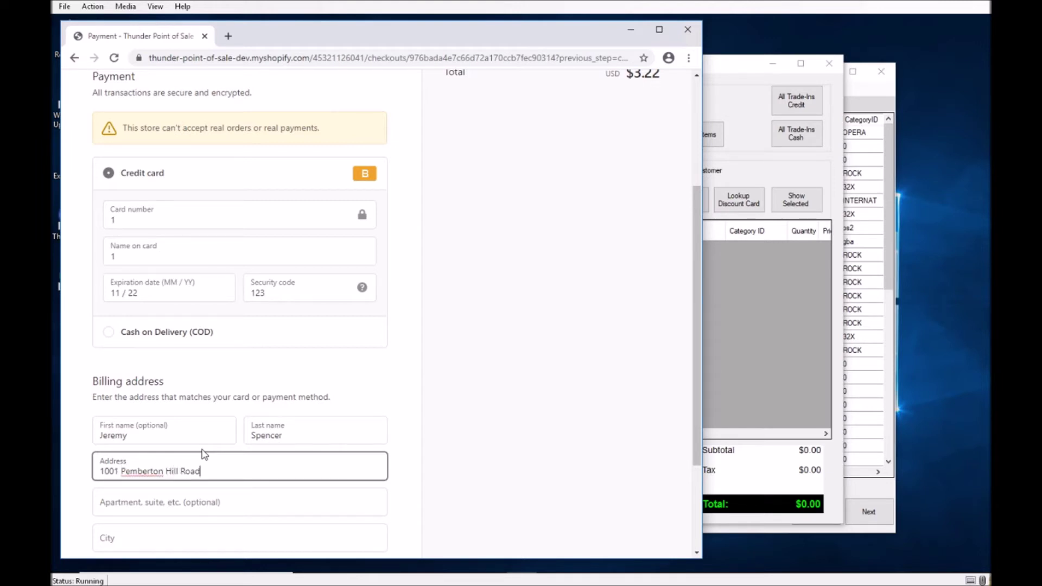
key("Tab")
type("Apex")
key("Tab")
type("NC")
key("Tab")
key("Tab")
key("Tab")
type("275")
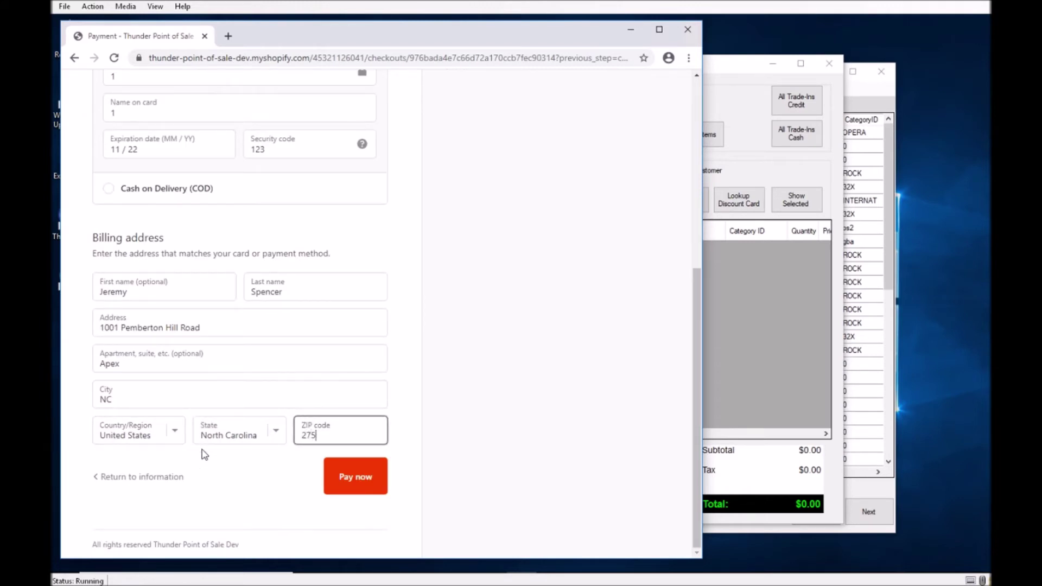
type("02")
Pay for the order and, once confirmed, switch back to the ThunderPOS Register.
left_click(354, 483)
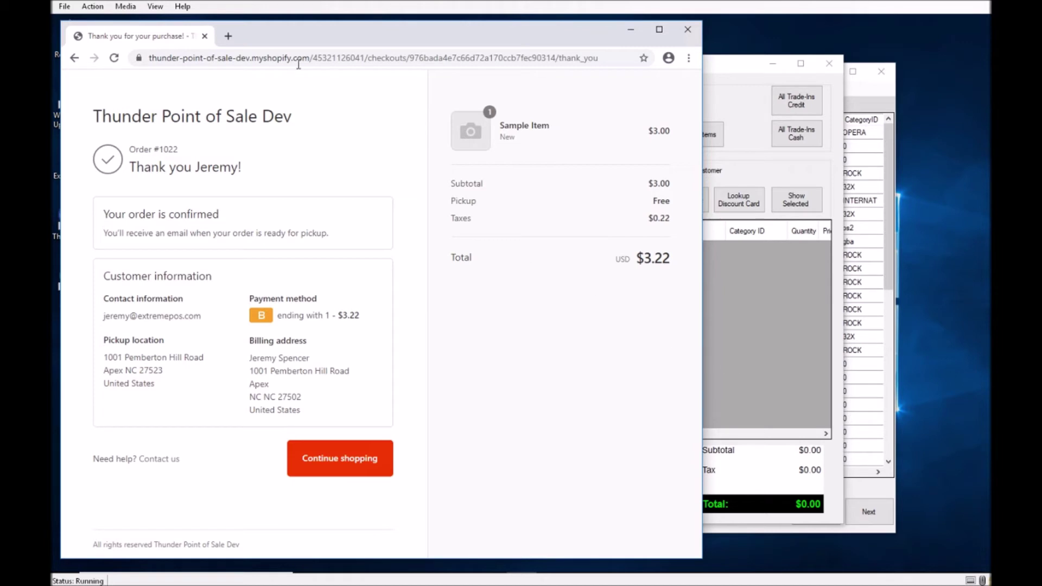
left_click(773, 312)
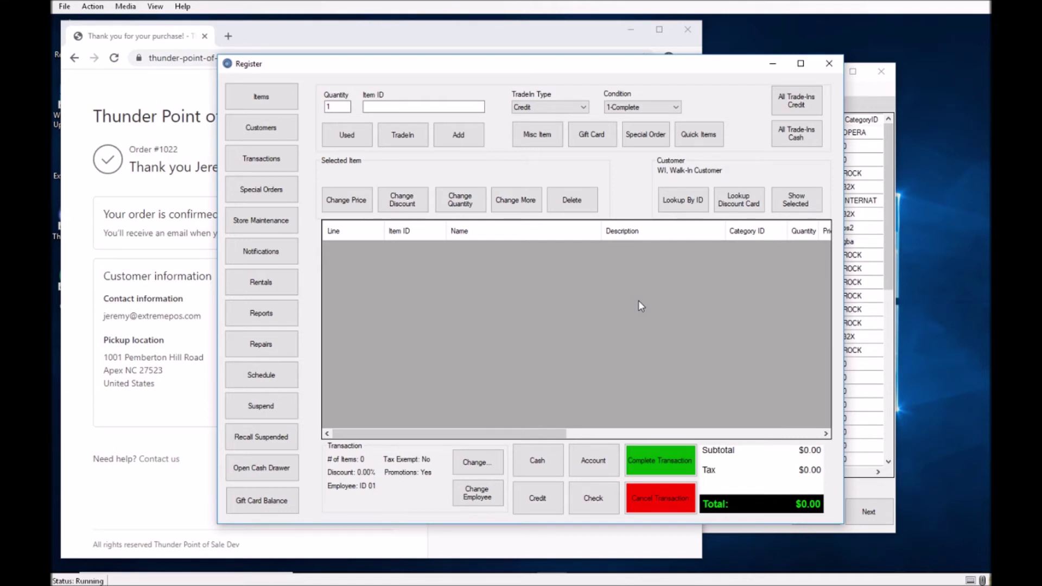
Load the store's /admin page from the confirmation address, then return to the ThunderPOS Register.
left_click(169, 93)
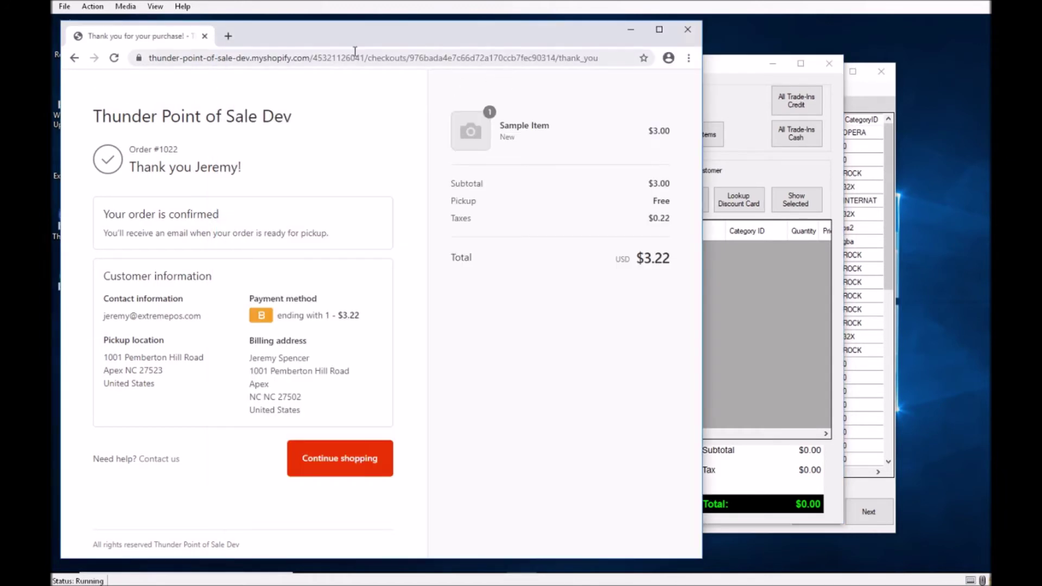
left_click(321, 57)
left_click(316, 63)
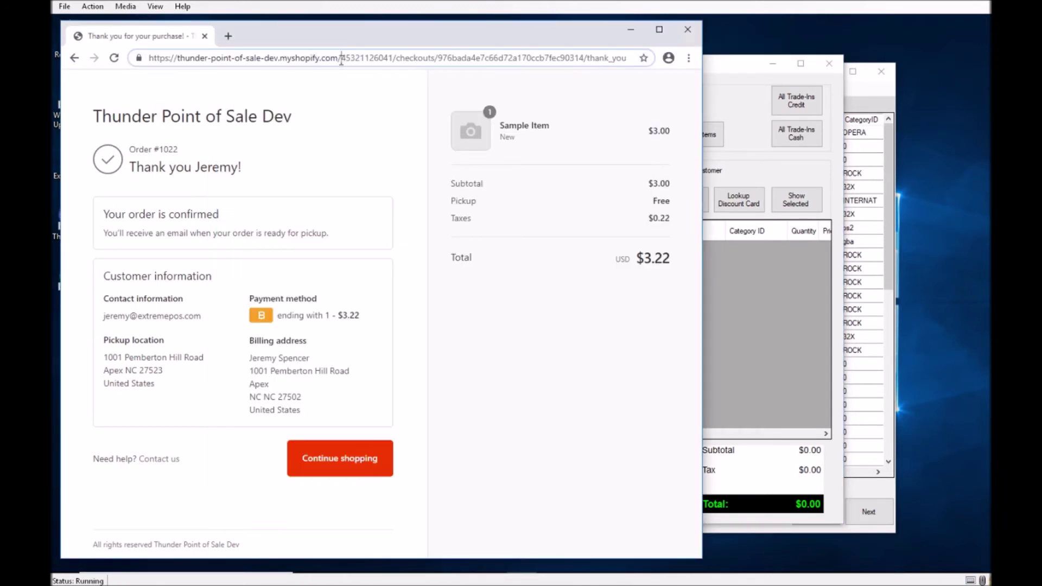
left_click_drag(341, 58, 837, 102)
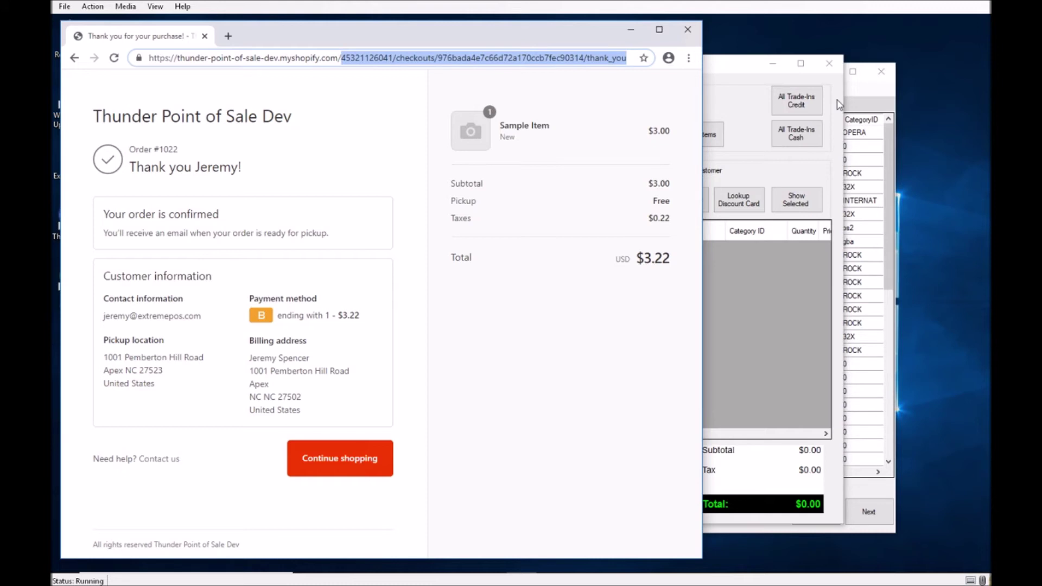
key("BackSpace")
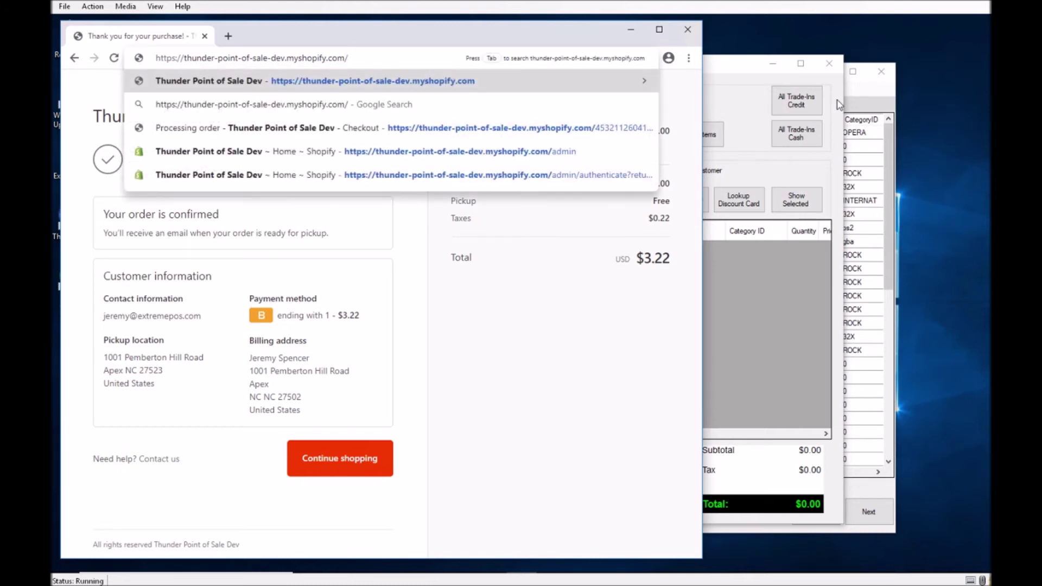
key("Down")
key("Down")
key("Down")
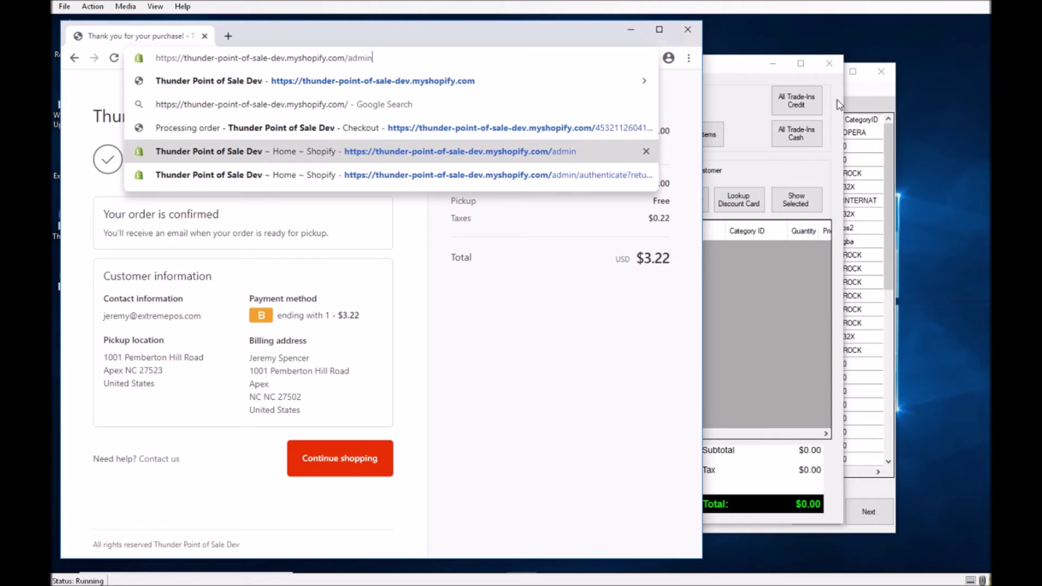
key("Return")
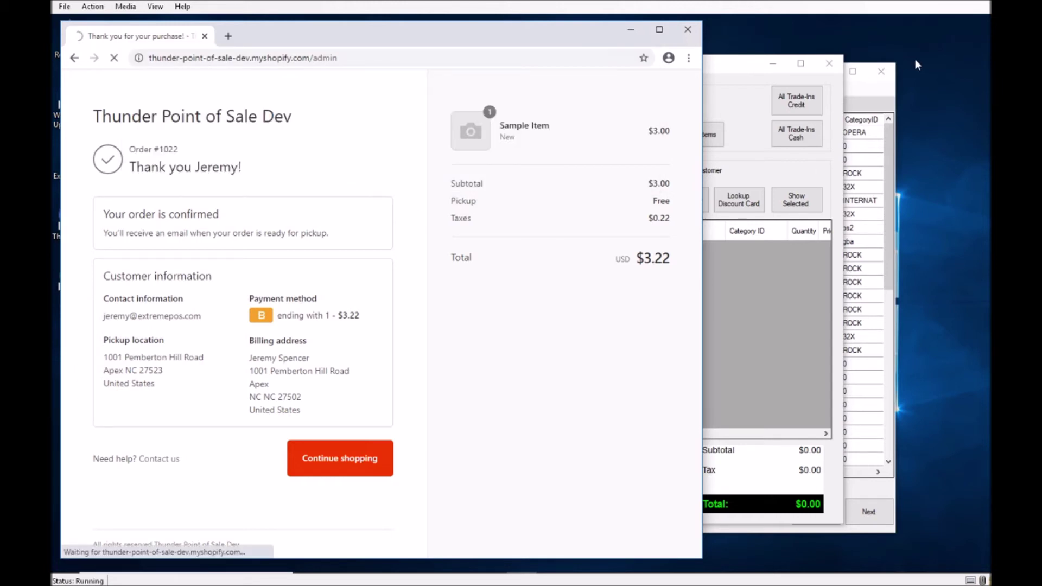
left_click(816, 245)
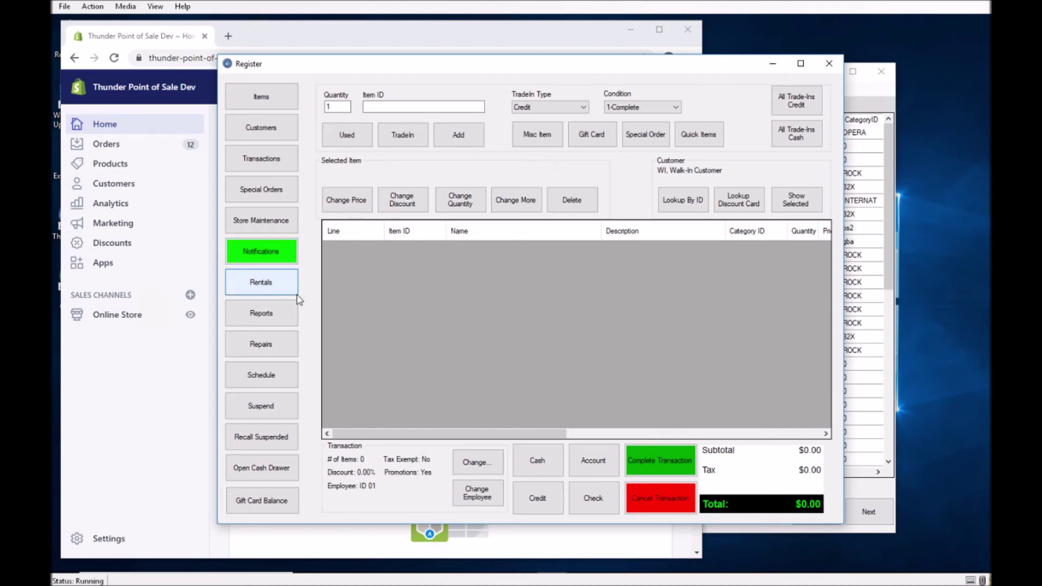
Check the two Shopify new-order notifications, then mark all notifications as read.
left_click(250, 255)
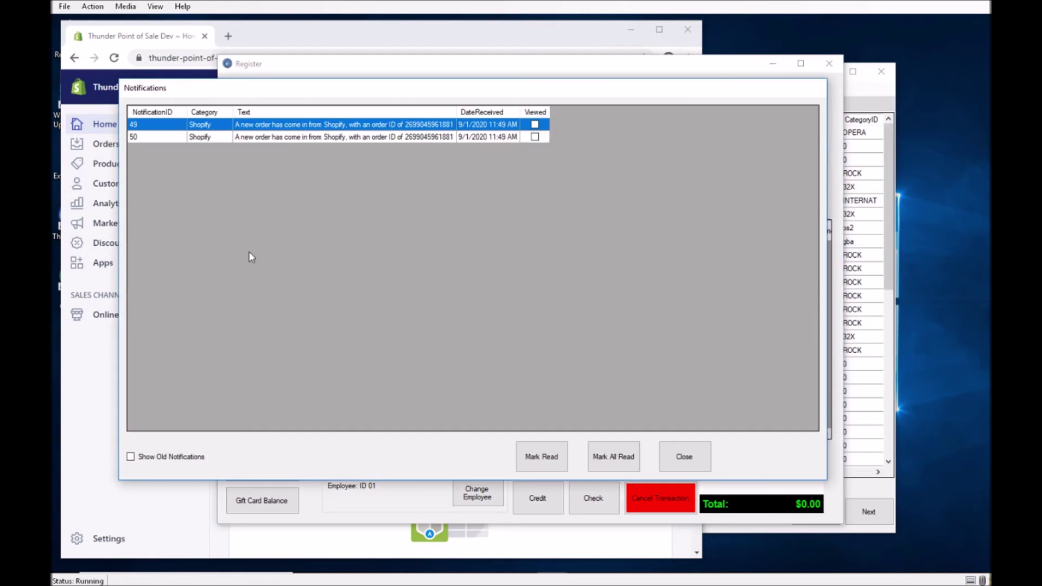
left_click(331, 138)
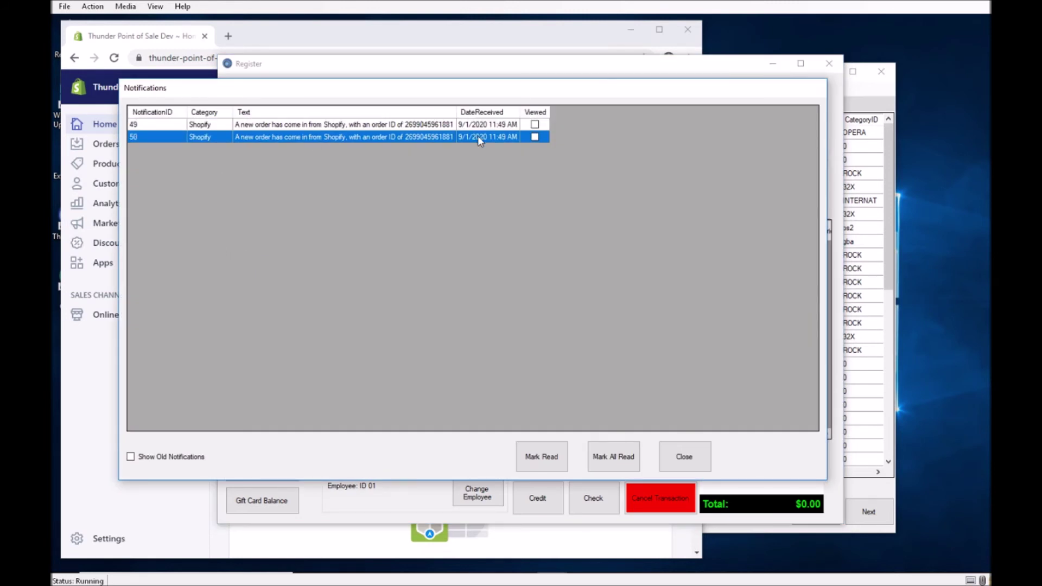
left_click(699, 457)
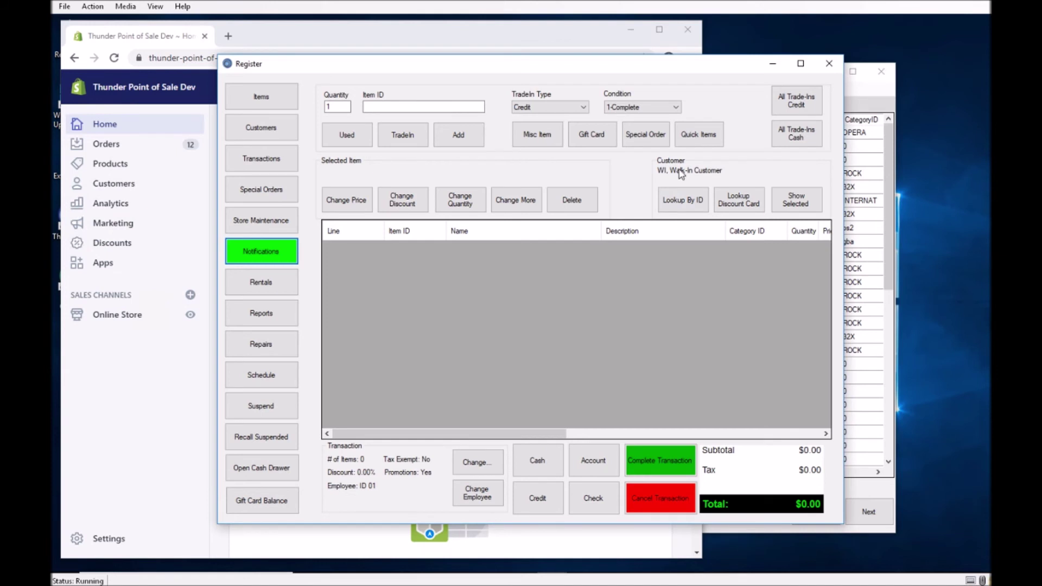
left_click(279, 250)
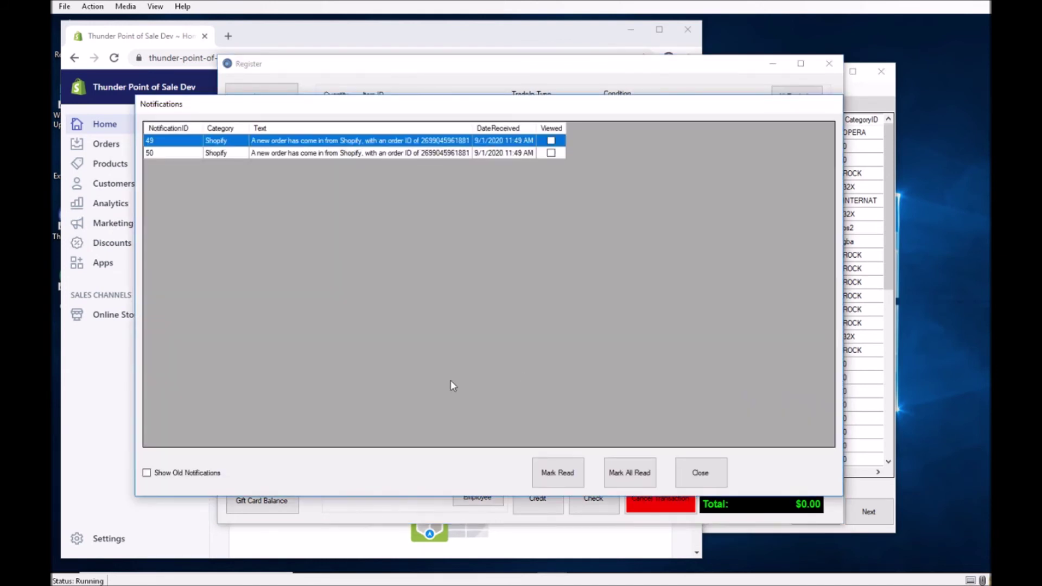
left_click(629, 472)
left_click(694, 473)
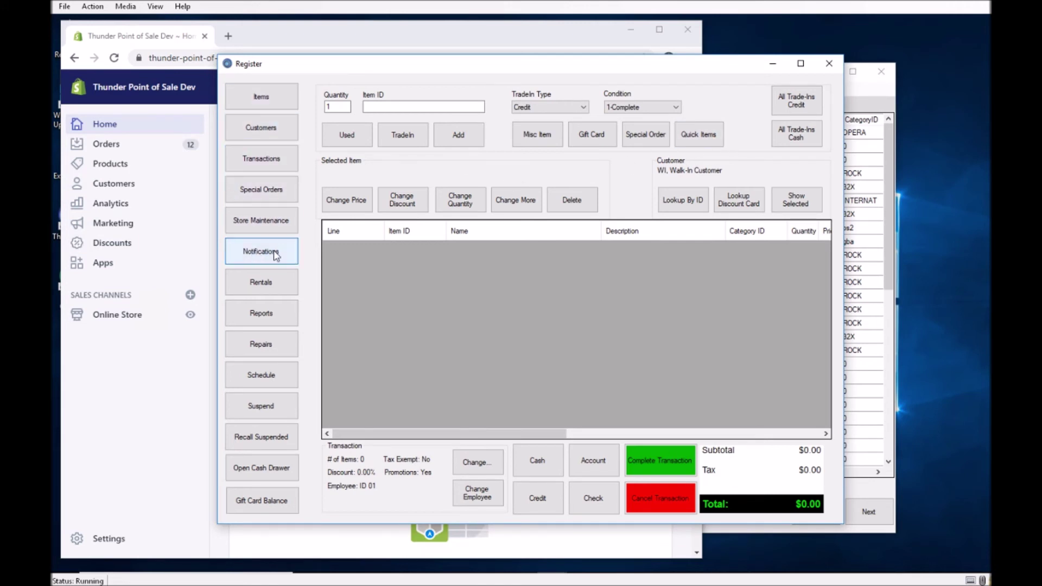
Close the register and go to the Others group of reports under Activities.
double_click(229, 65)
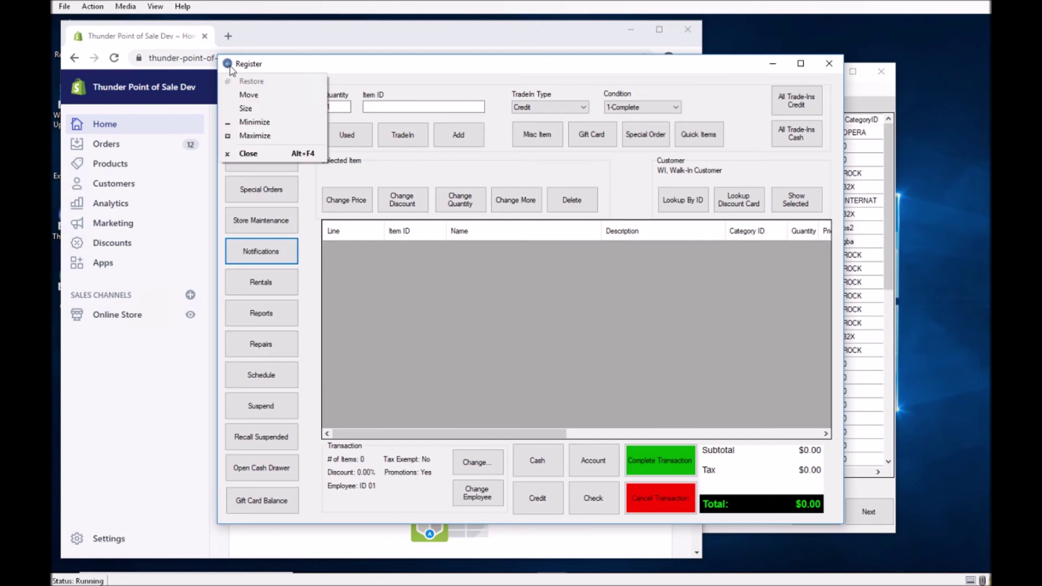
left_click(802, 215)
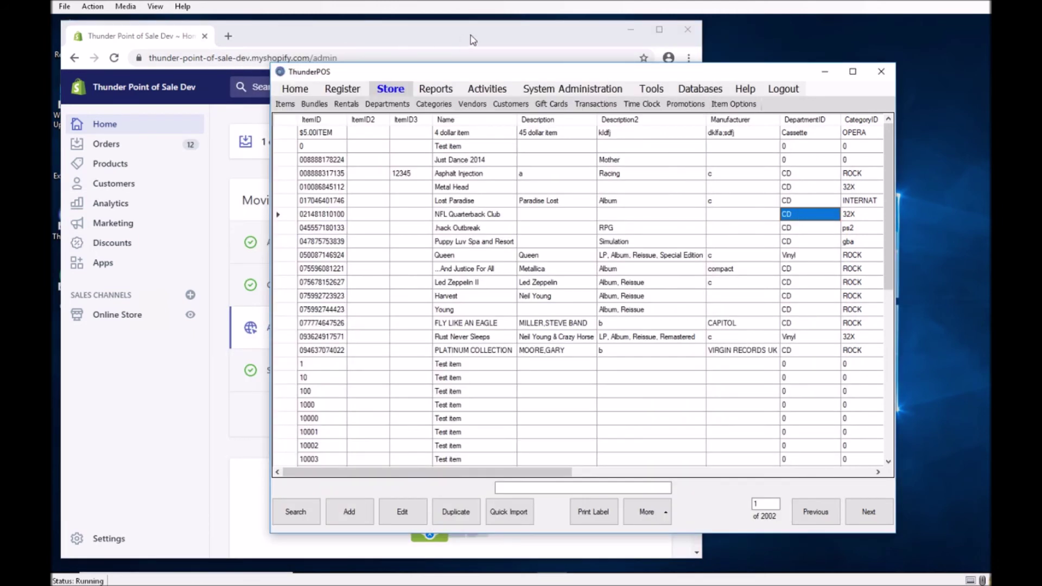
left_click(472, 90)
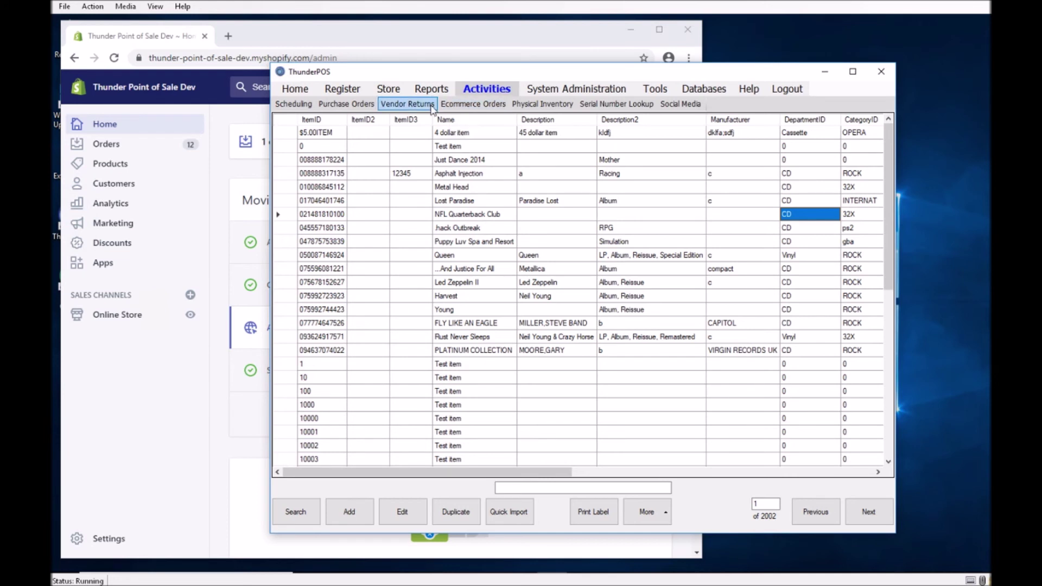
left_click(334, 106)
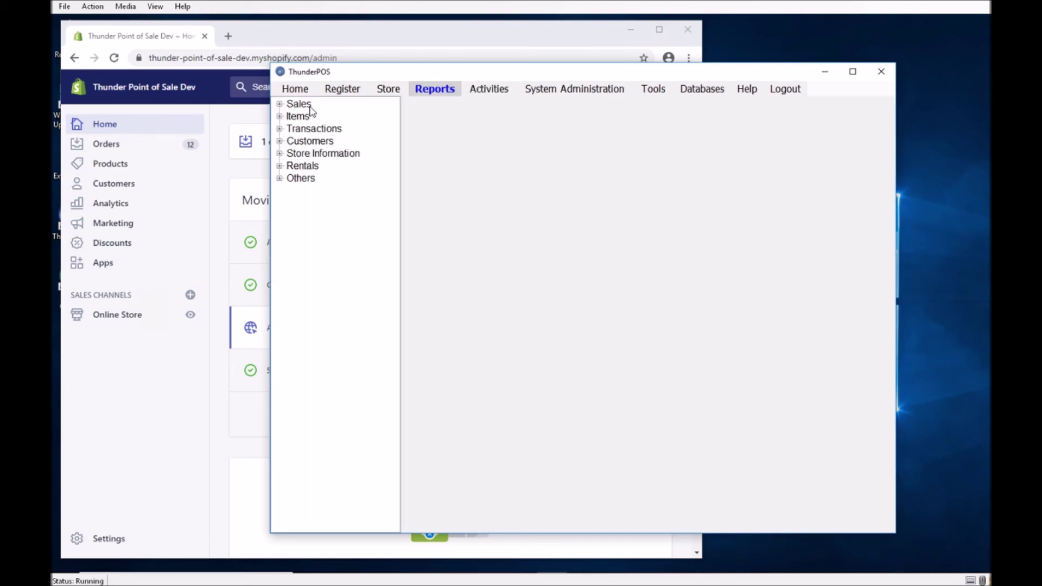
double_click(300, 178)
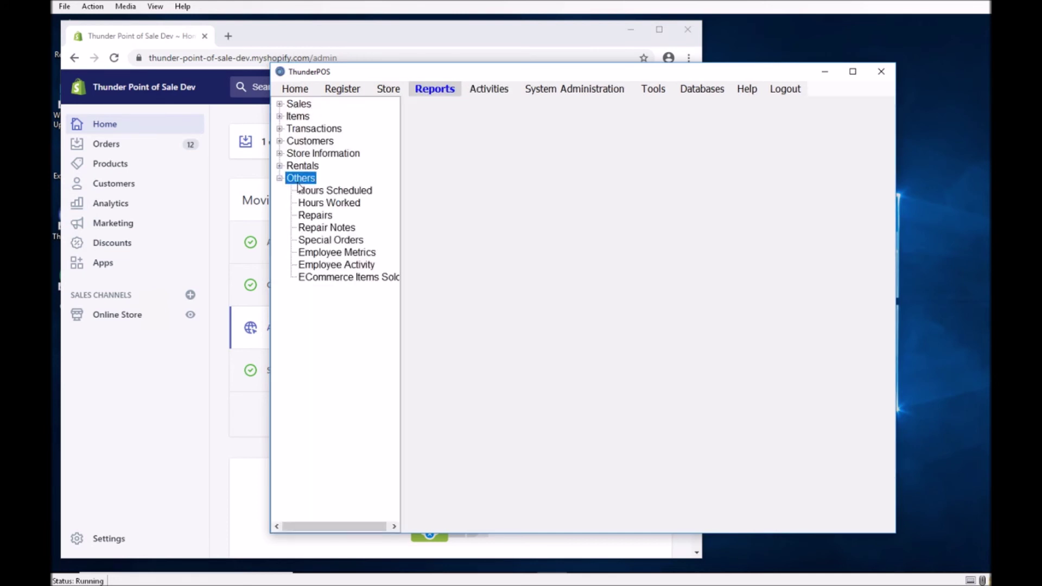
Run the ECommerce Items Sold report for 9/1/2020, showing one Sample Item sold at $3.00.
left_click(348, 280)
left_click(431, 224)
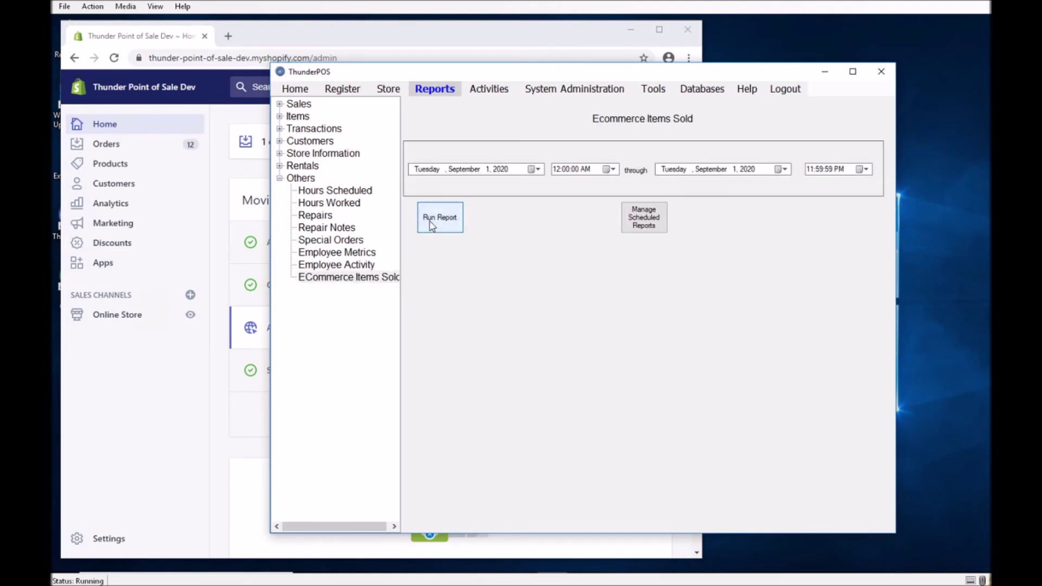
left_click(431, 224)
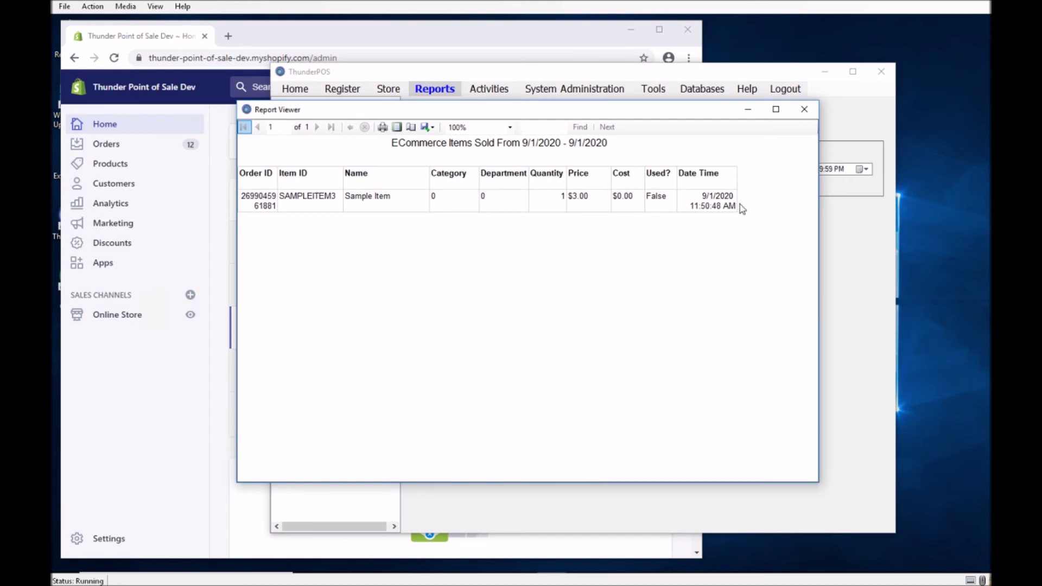
left_click(805, 110)
double_click(303, 105)
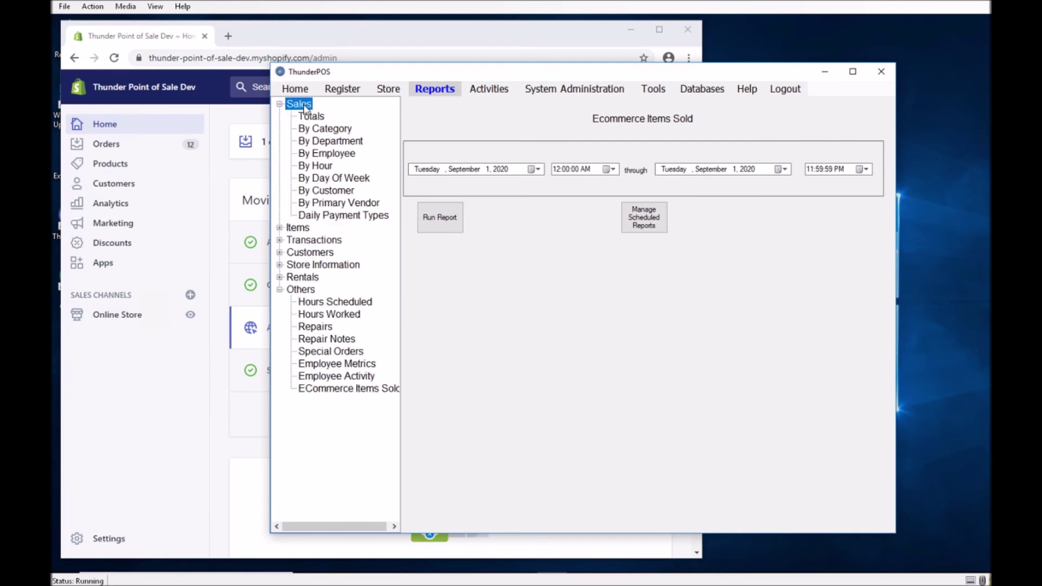
Run Sales Totals with Show eCommerce Sales ticked and scroll to Online Totals showing $3.00.
left_click(307, 117)
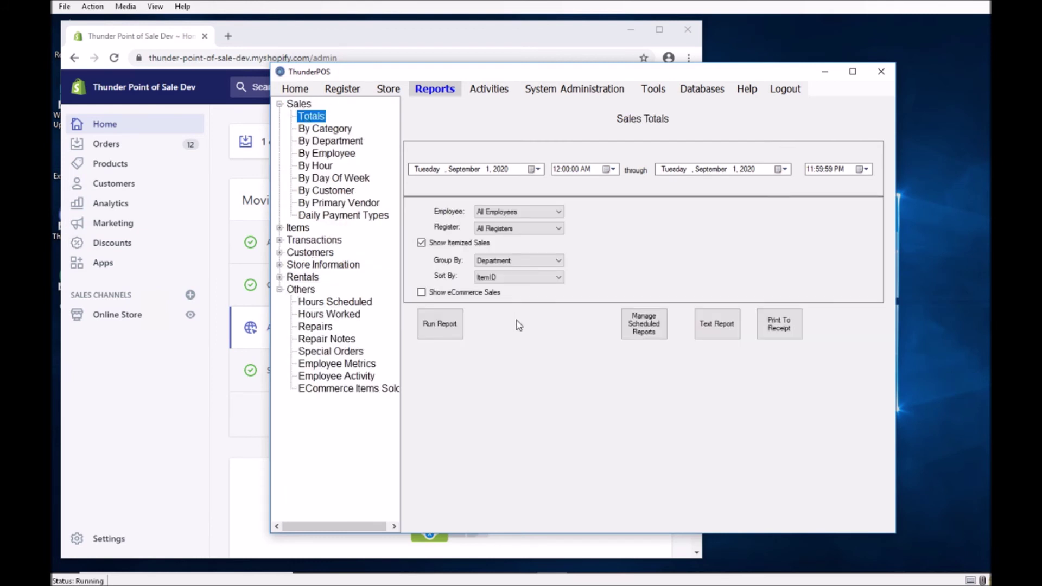
left_click(453, 294)
left_click(442, 324)
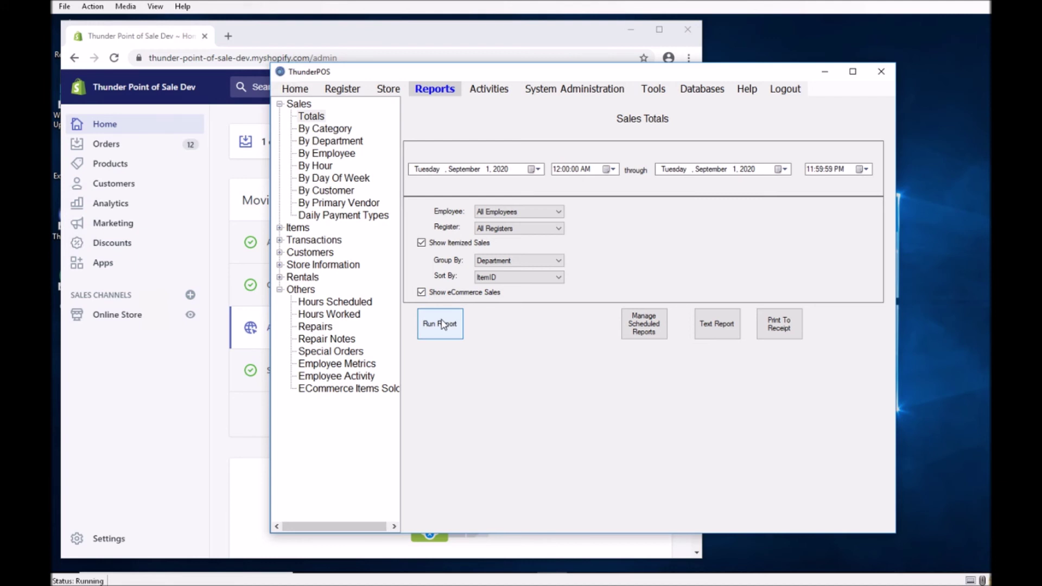
left_click(442, 324)
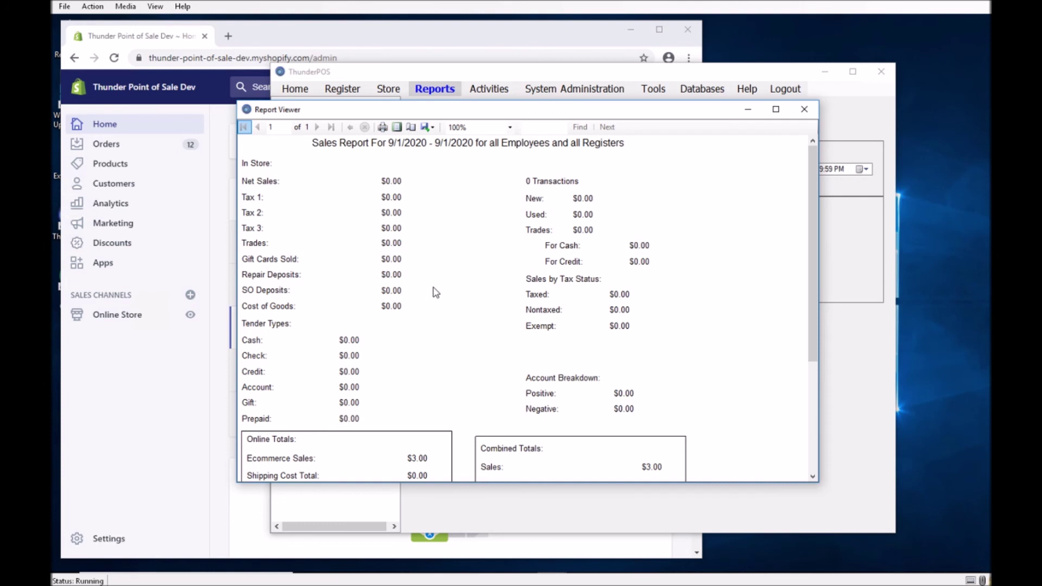
scroll(434, 287, "down", 3)
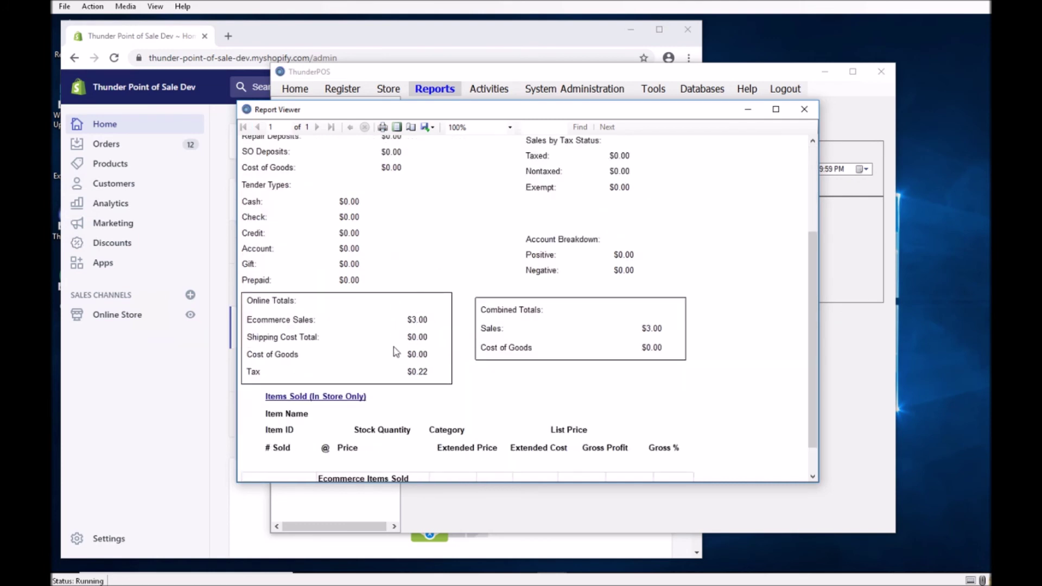